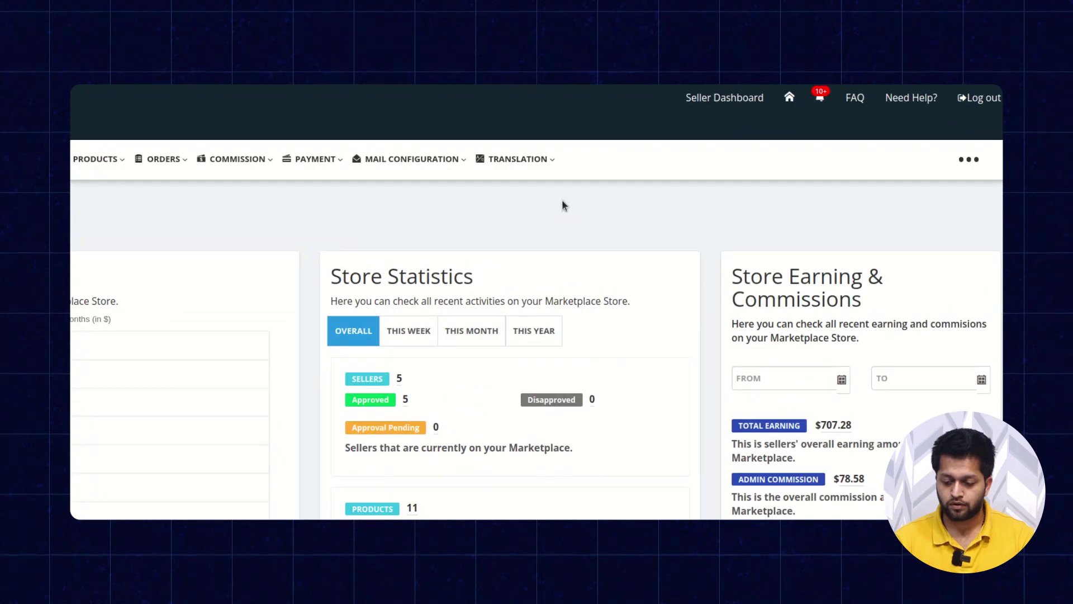
- Find Multi Location Inventory among the feature apps, view its details, and close the detail window
{"action": "left_click", "coordinate": [969, 166]}
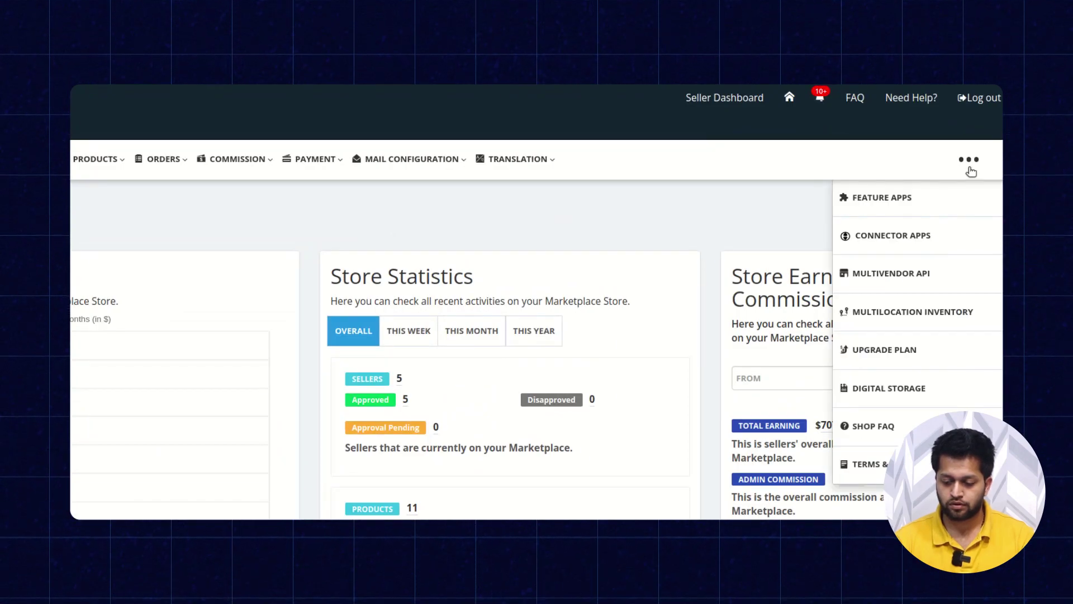
{"action": "left_click", "coordinate": [958, 200]}
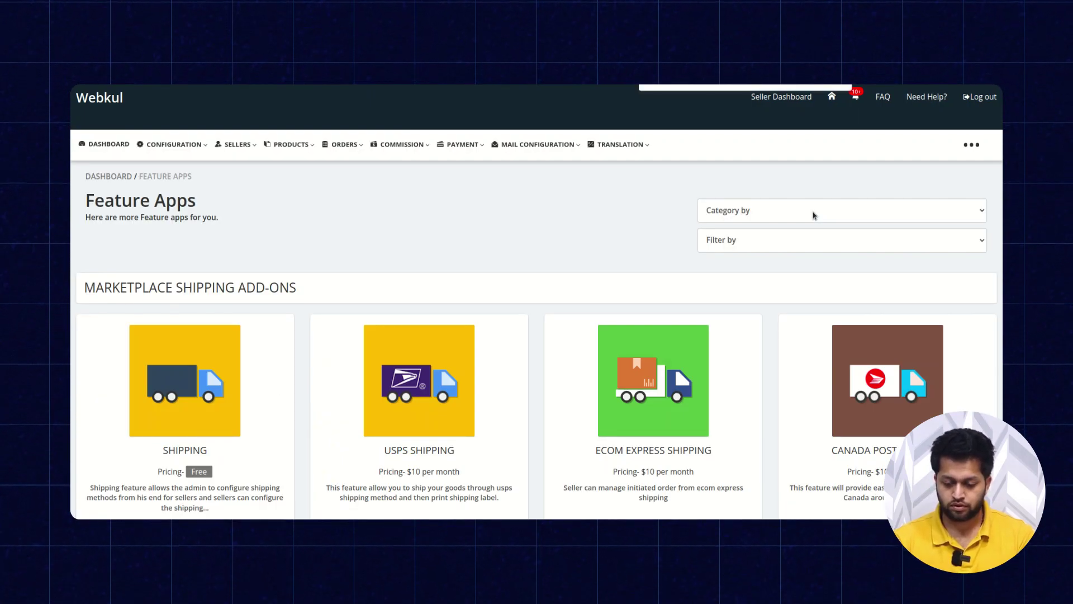
{"action": "scroll", "coordinate": [813, 215], "scroll_direction": "down", "scroll_amount": 8}
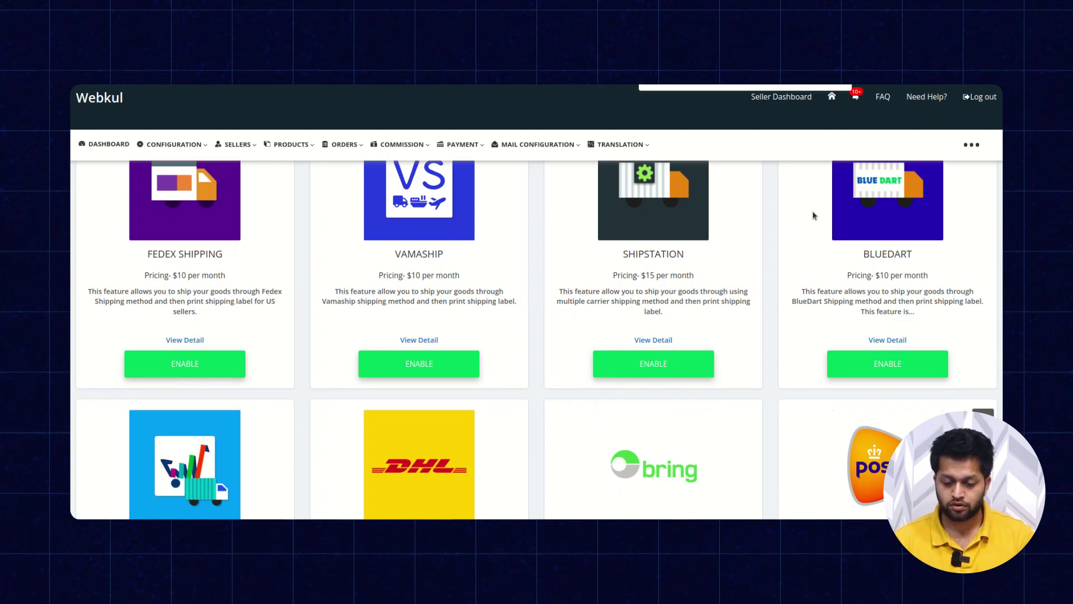
{"action": "type", "text": "location"}
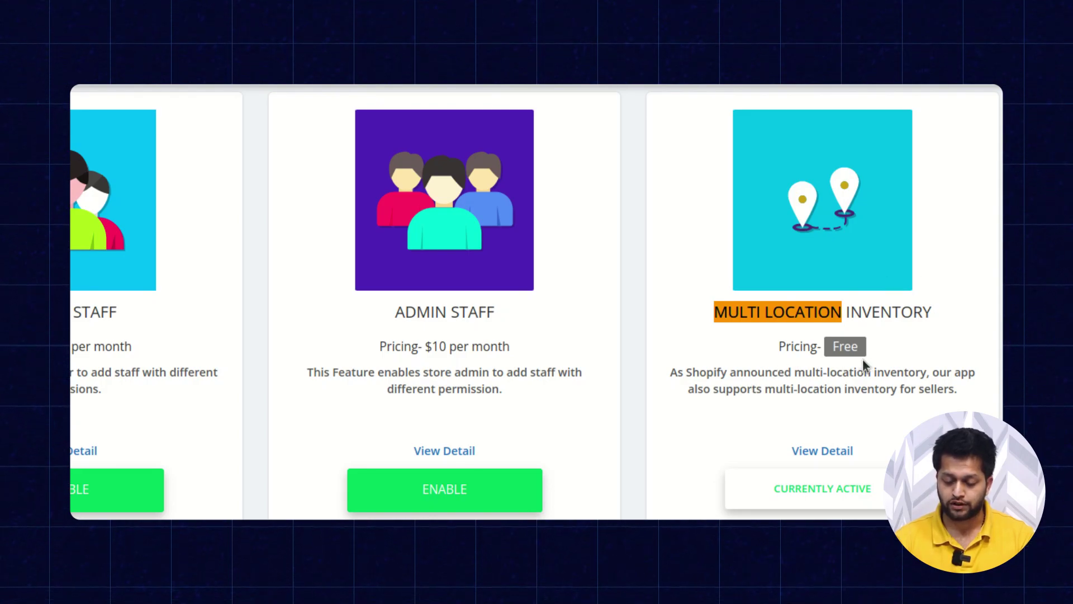
{"action": "left_click", "coordinate": [814, 449]}
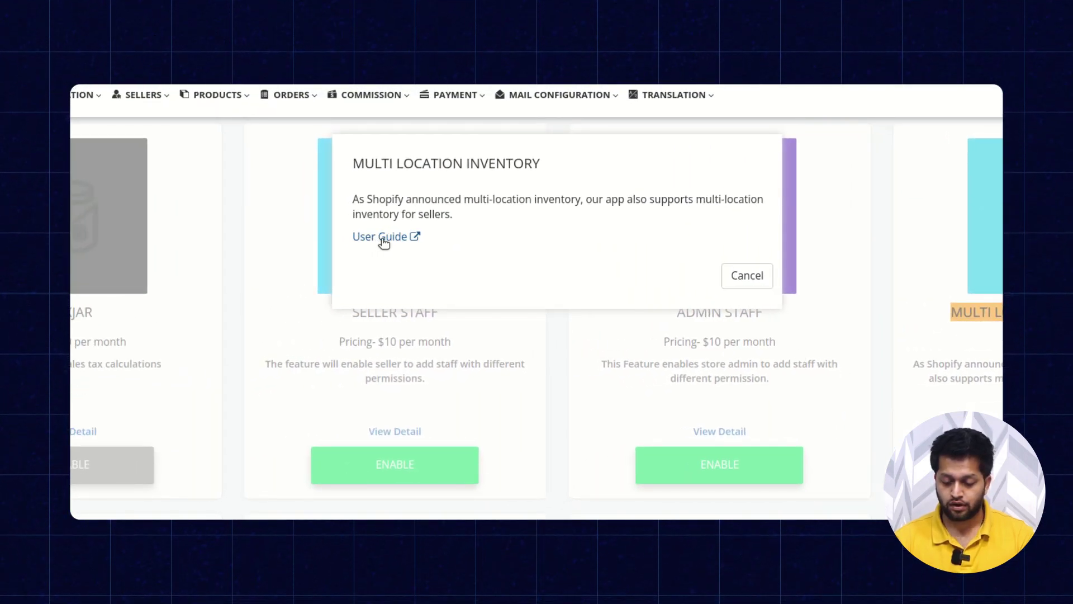
{"action": "left_click", "coordinate": [746, 276]}
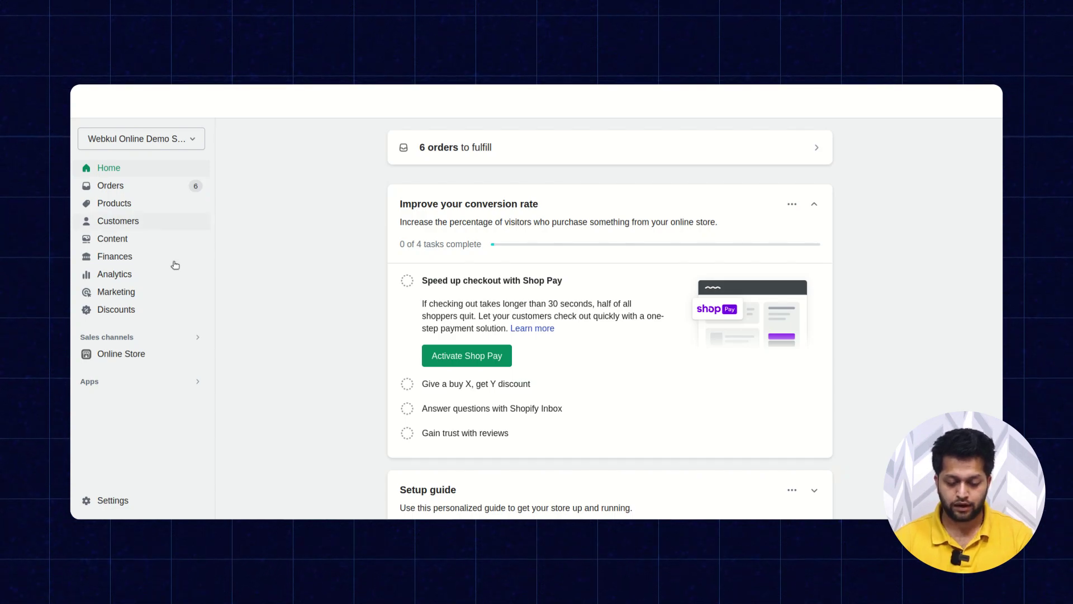
- Switch to the Shopify admin, start a new location in the store settings, and name it New Delhi
{"action": "left_click", "coordinate": [104, 501]}
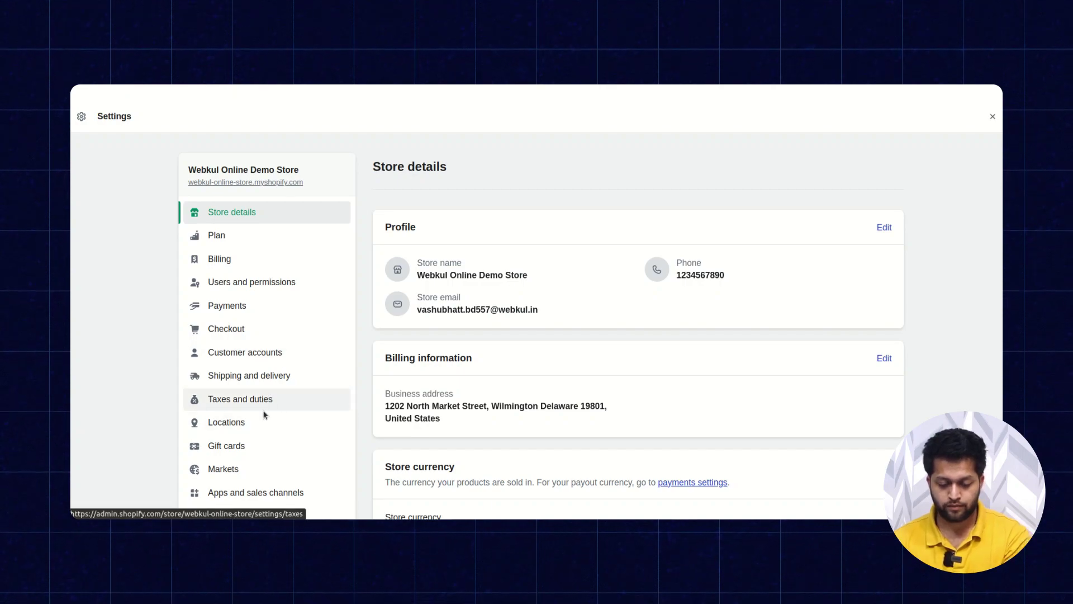
{"action": "left_click", "coordinate": [260, 426]}
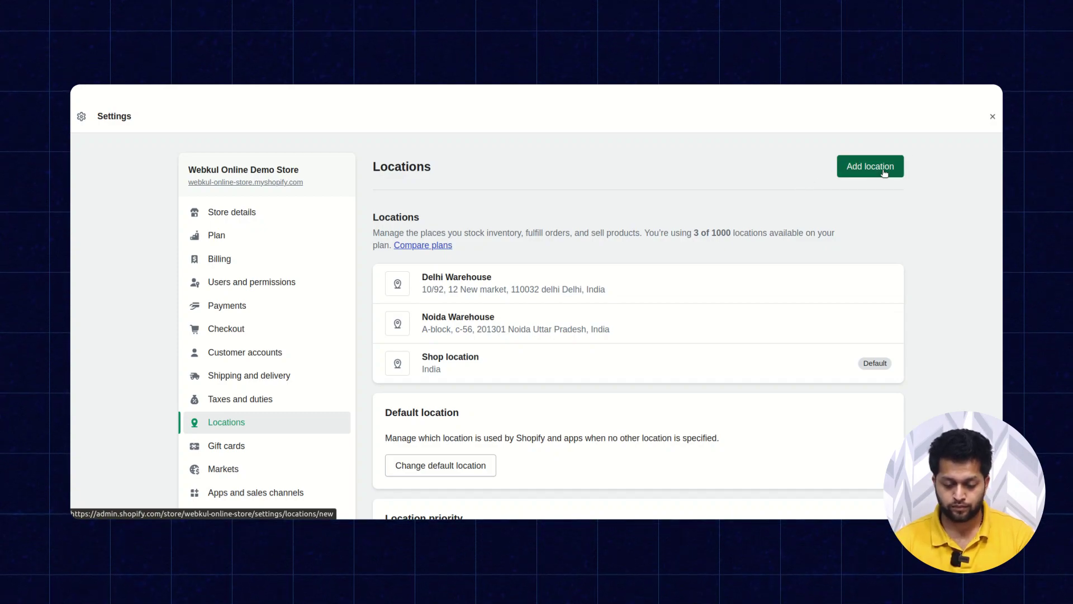
{"action": "left_click", "coordinate": [864, 166]}
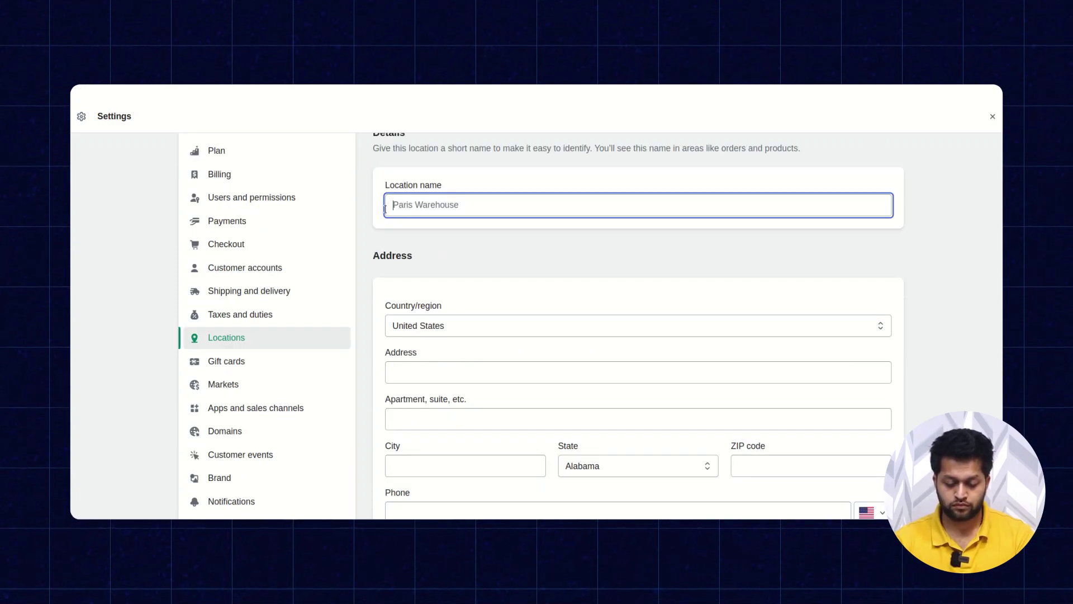
{"action": "type", "text": "New delhi"}
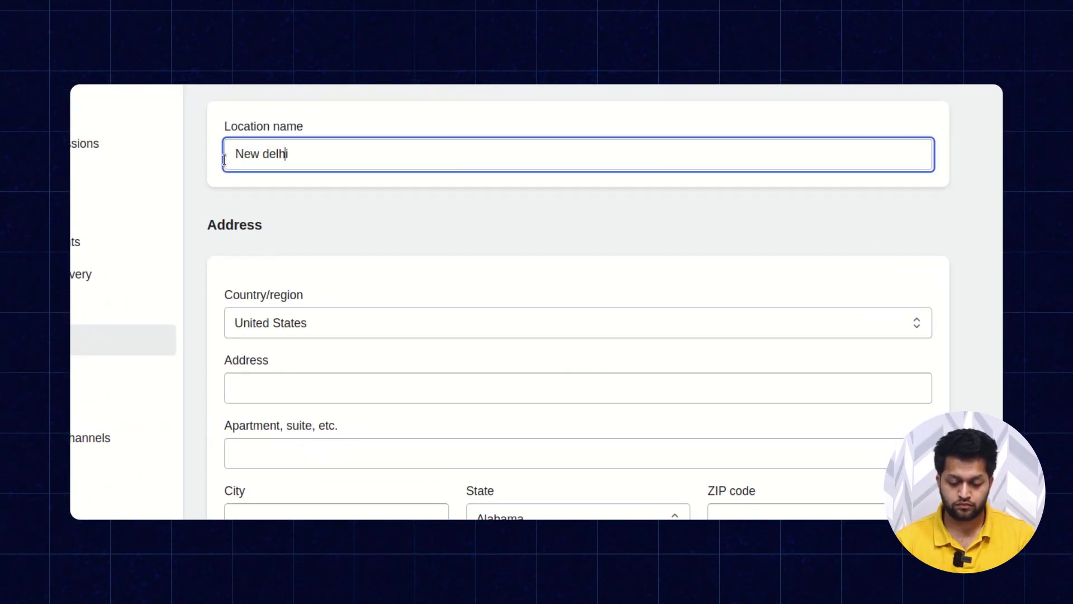
{"action": "type", "text": "D"}
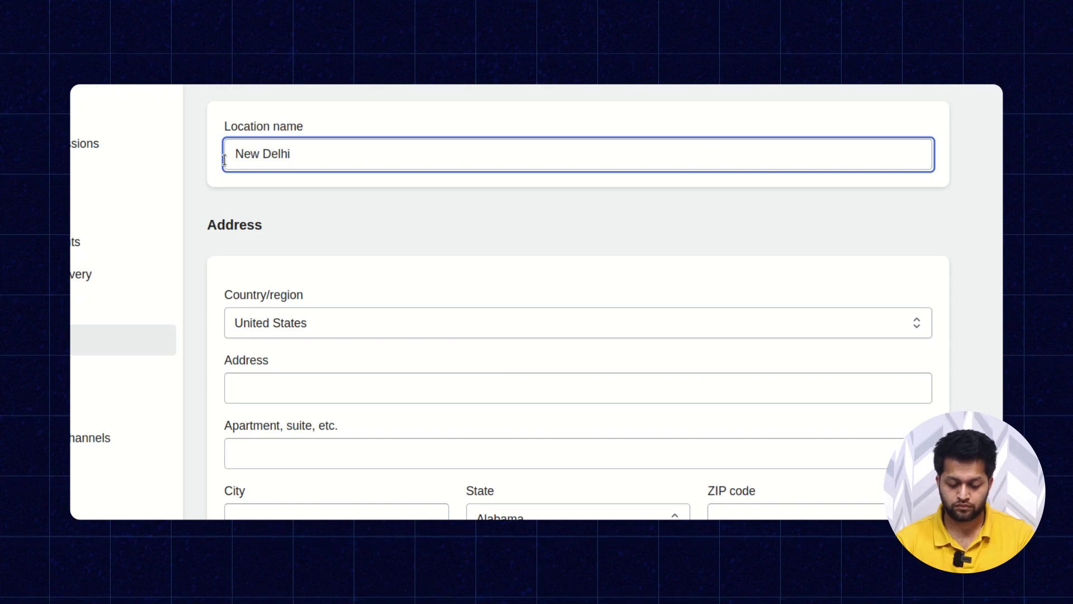
- Set the new location's country/region to India
{"action": "left_click", "coordinate": [346, 324]}
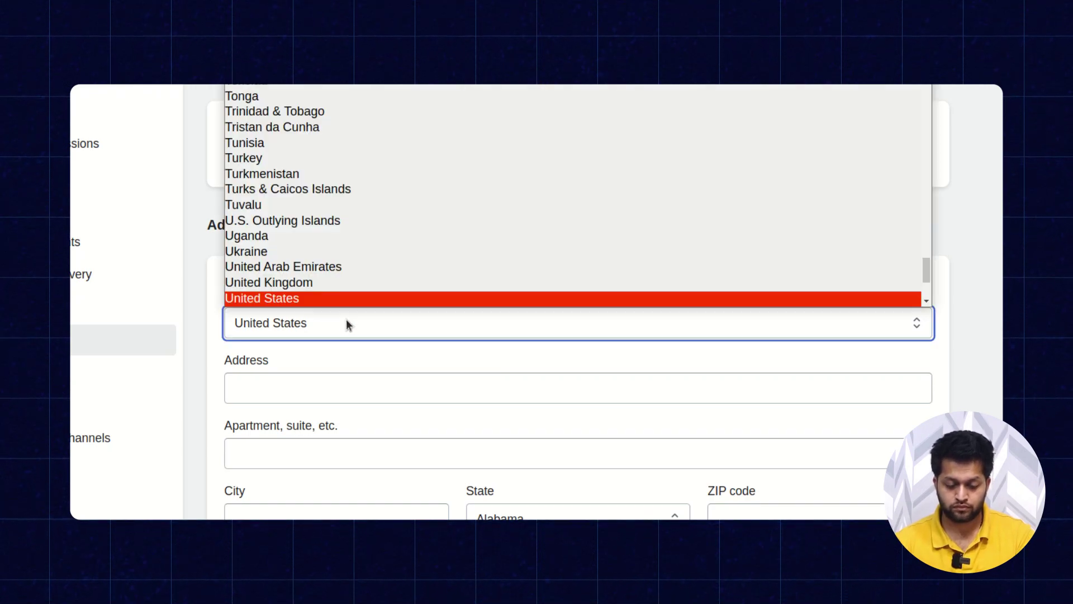
{"action": "scroll", "coordinate": [346, 324], "scroll_direction": "up", "scroll_amount": 15}
{"action": "type", "text": "India"}
{"action": "key", "text": "Return"}
{"action": "scroll", "coordinate": [347, 322], "scroll_direction": "down", "scroll_amount": 2}
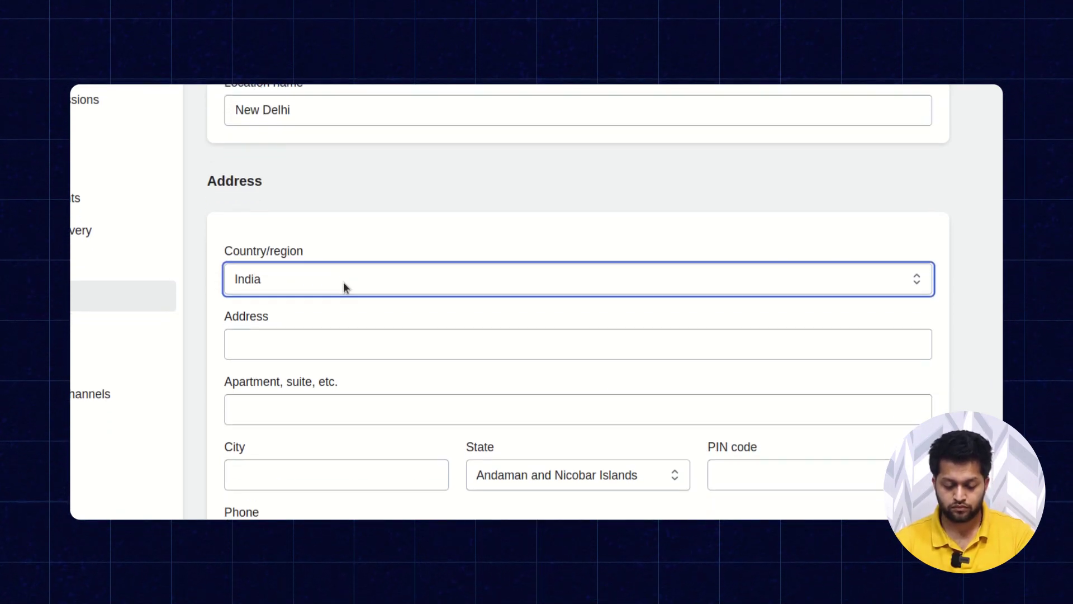
- Fill in the new location's street address and its apartment/suite line
{"action": "left_click", "coordinate": [350, 337]}
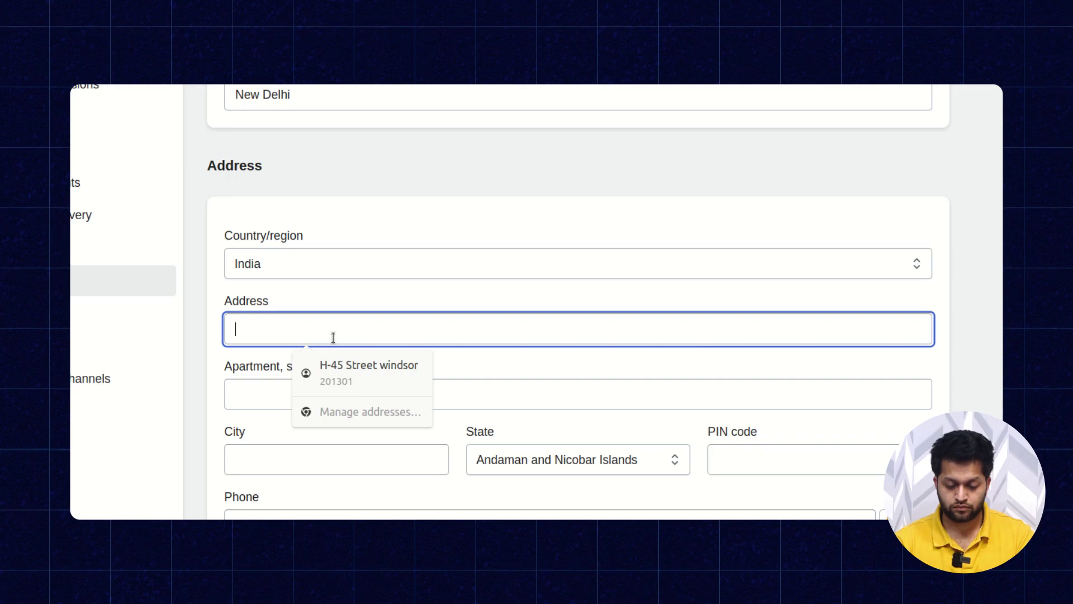
{"action": "type", "text": "c"}
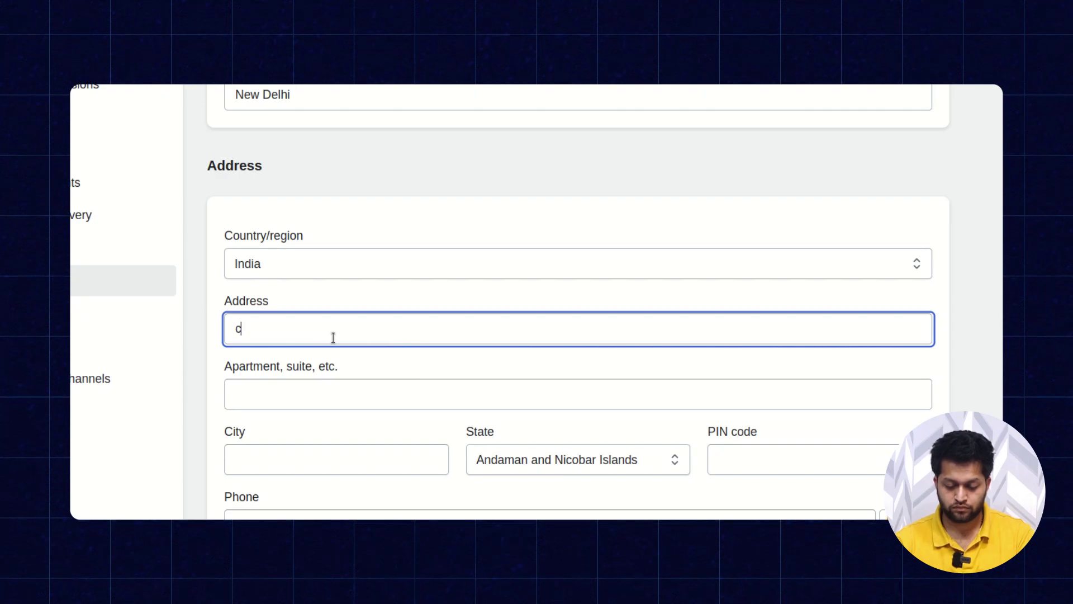
{"action": "type", "text": "-407"}
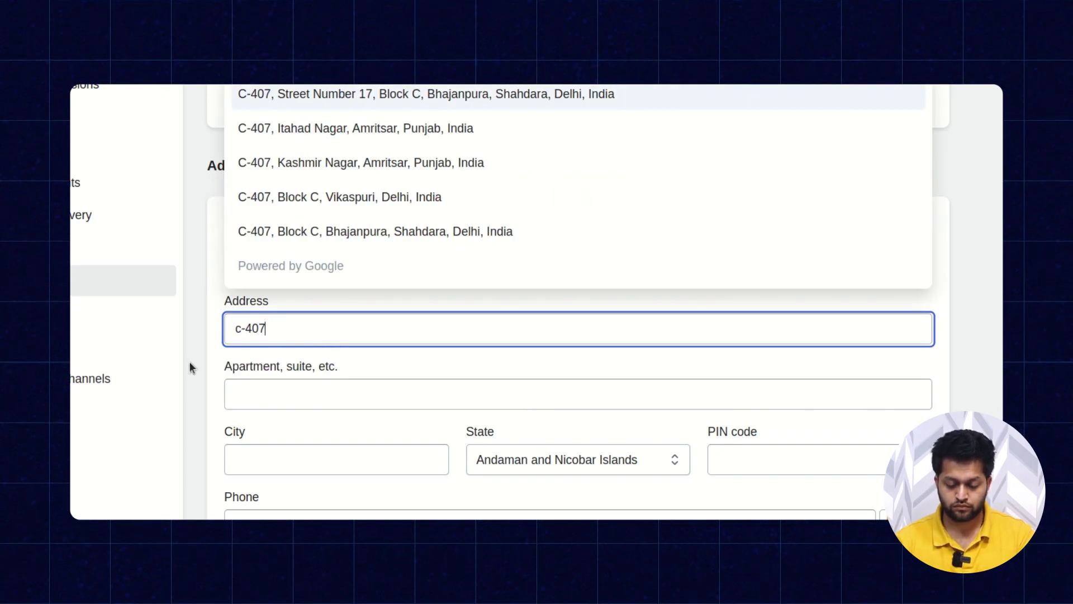
{"action": "left_click", "coordinate": [190, 362]}
{"action": "left_click", "coordinate": [276, 400]}
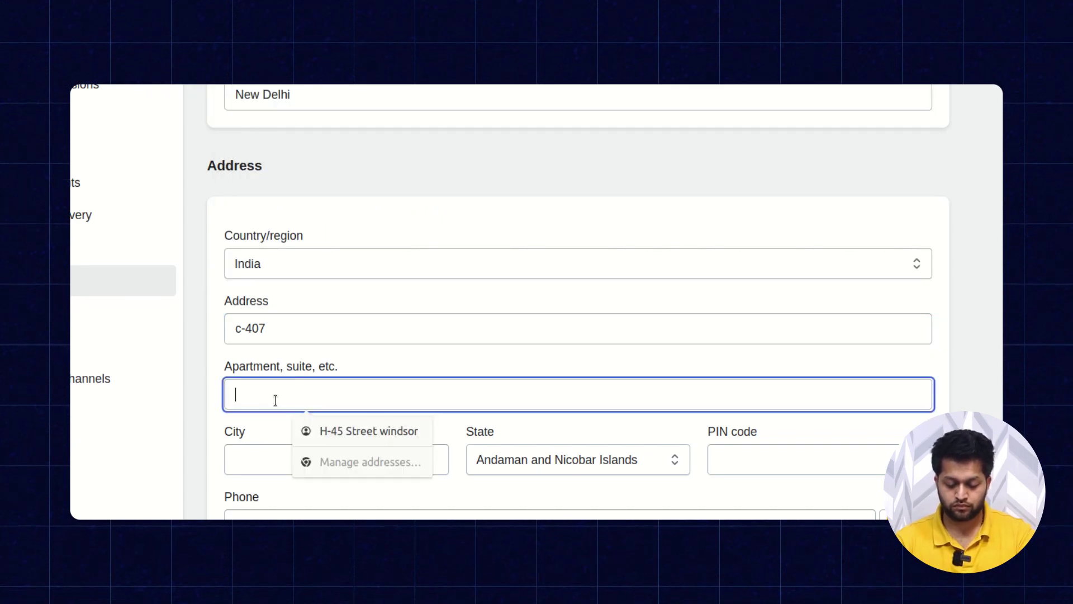
{"action": "type", "text": "main road"}
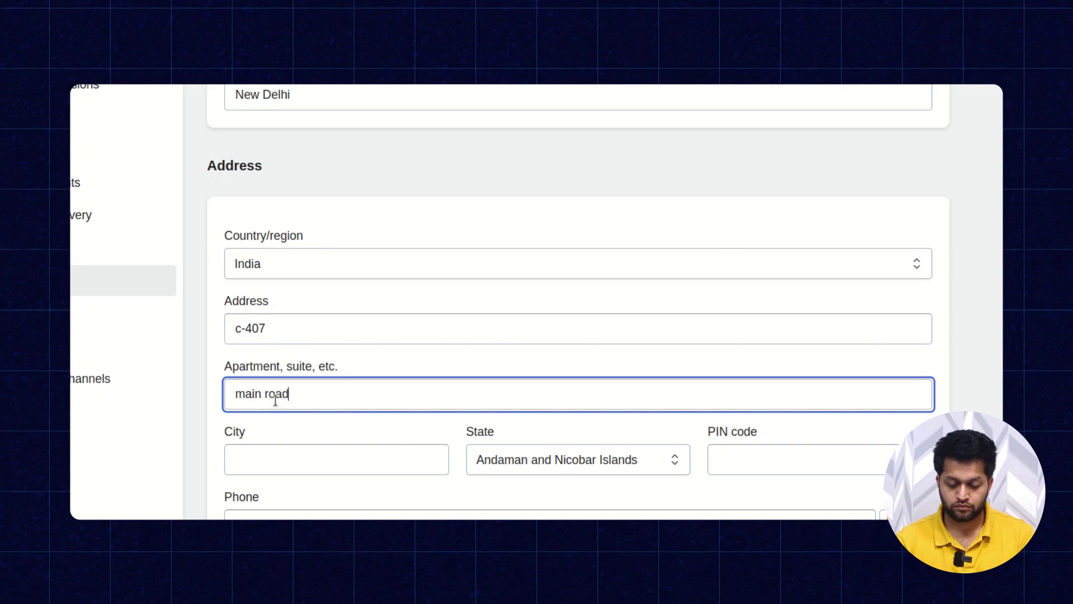
{"action": "type", "text": ","}
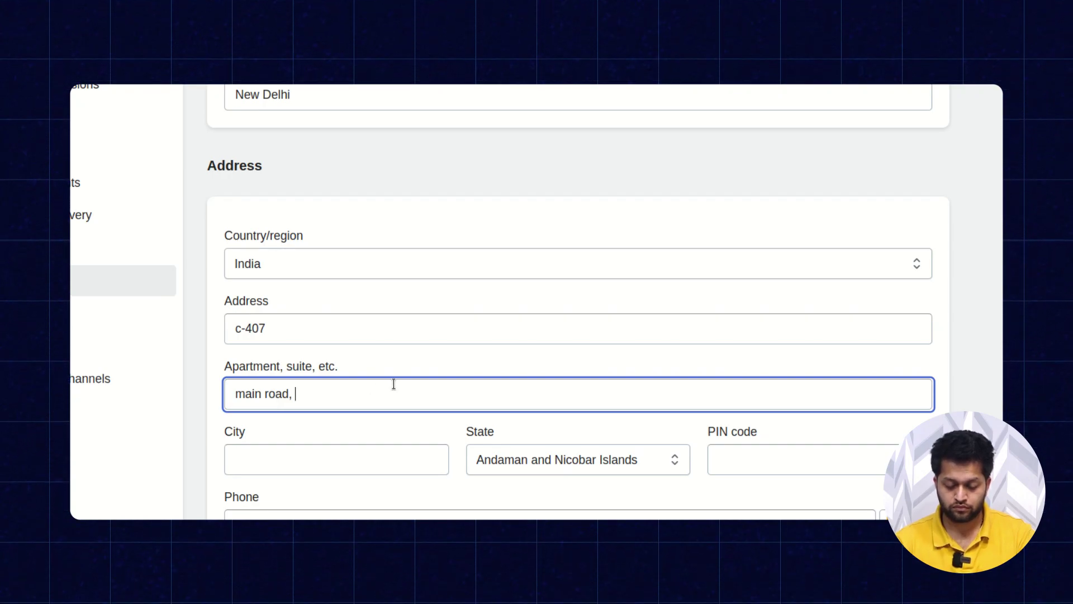
- Set the new location's city to new delhi and its state to Delhi
{"action": "scroll", "coordinate": [394, 384], "scroll_direction": "down", "scroll_amount": 2}
{"action": "left_click", "coordinate": [398, 338]}
{"action": "type", "text": "ne"}
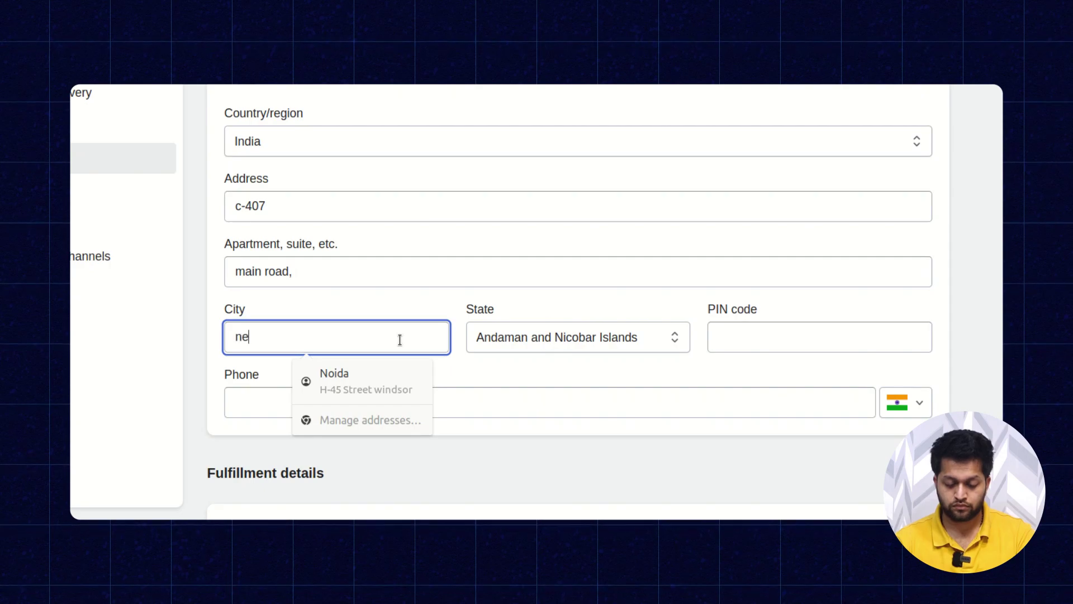
{"action": "type", "text": "w del"}
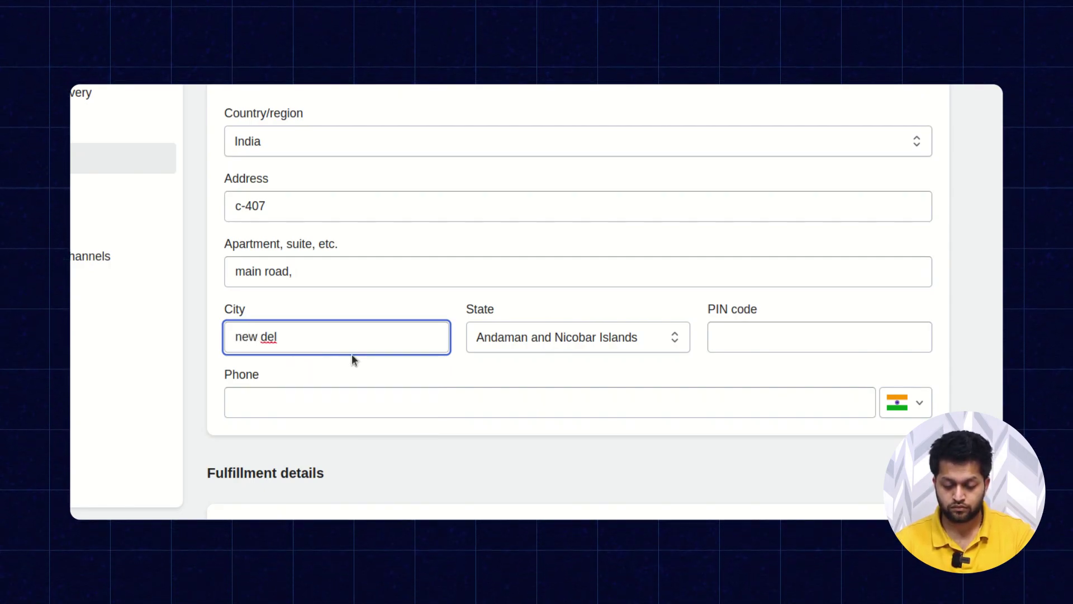
{"action": "type", "text": "hi"}
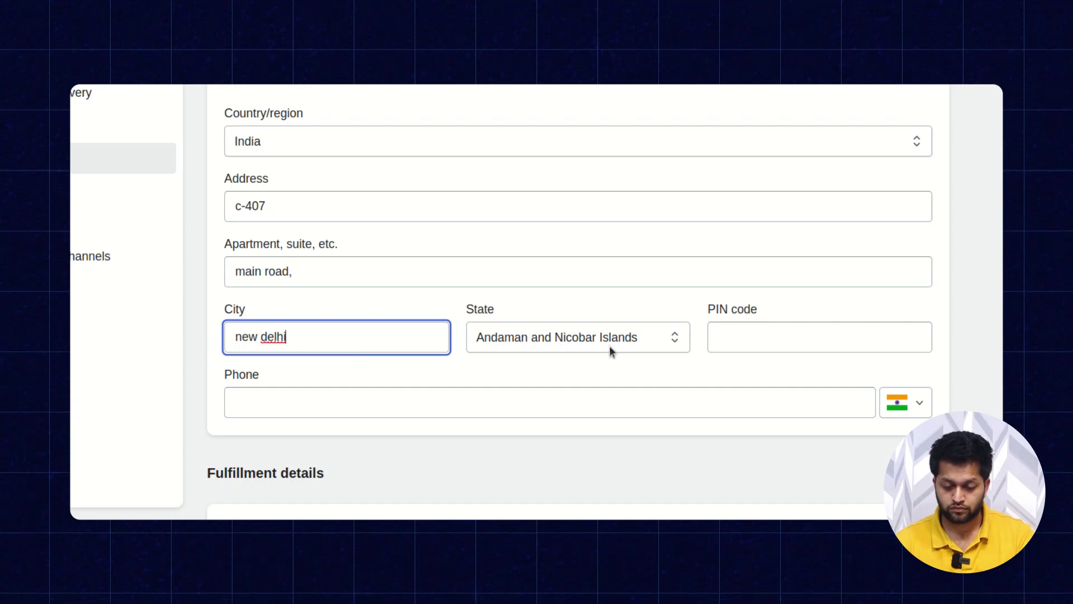
{"action": "left_click", "coordinate": [681, 339]}
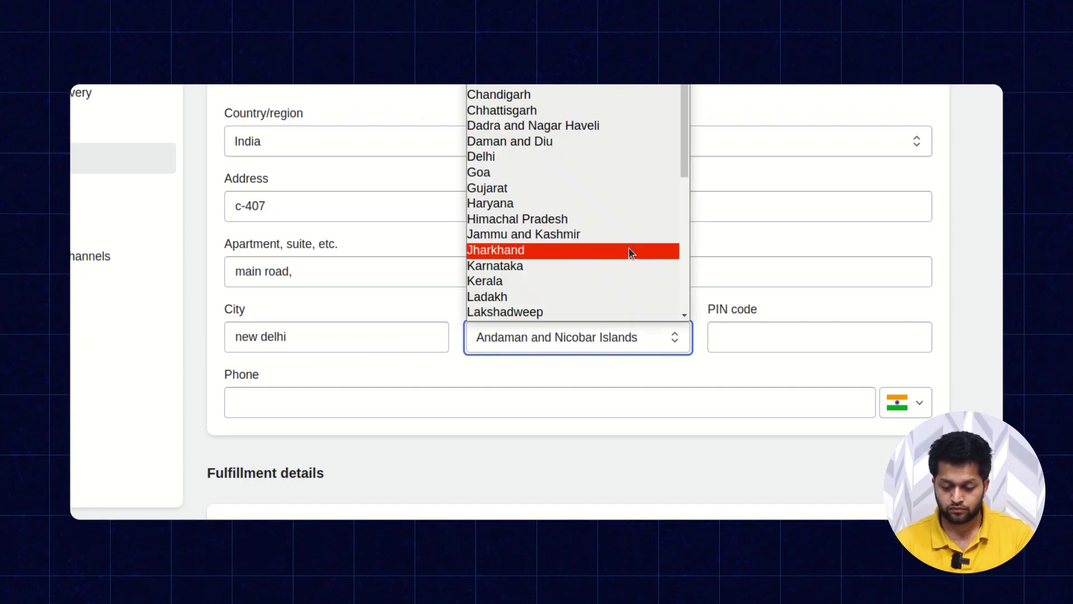
{"action": "left_click", "coordinate": [631, 157]}
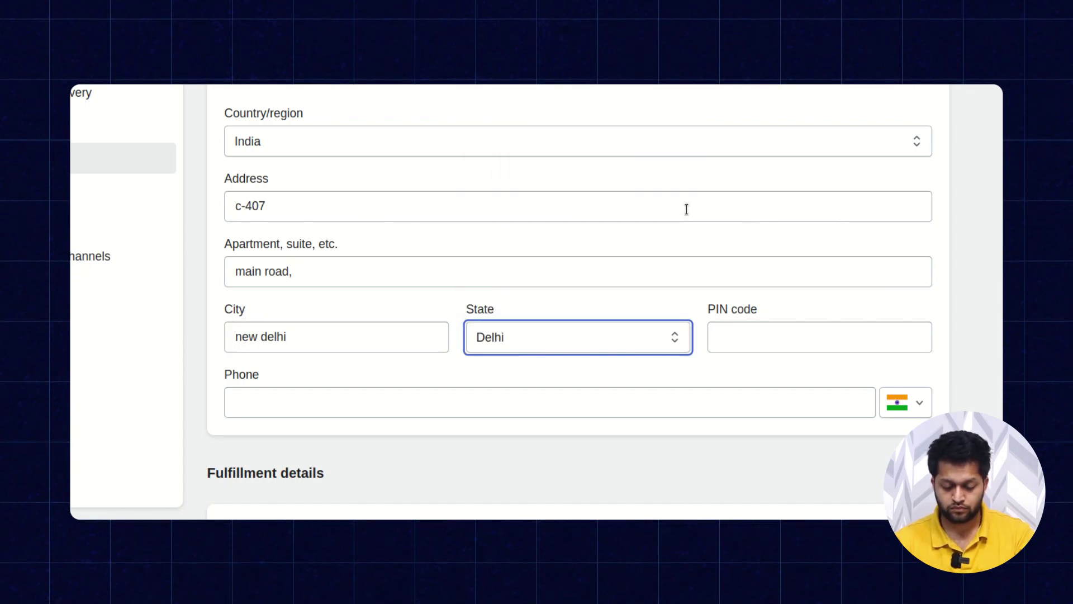
- Enter the postal code of the new location and save the location
{"action": "left_click", "coordinate": [768, 338]}
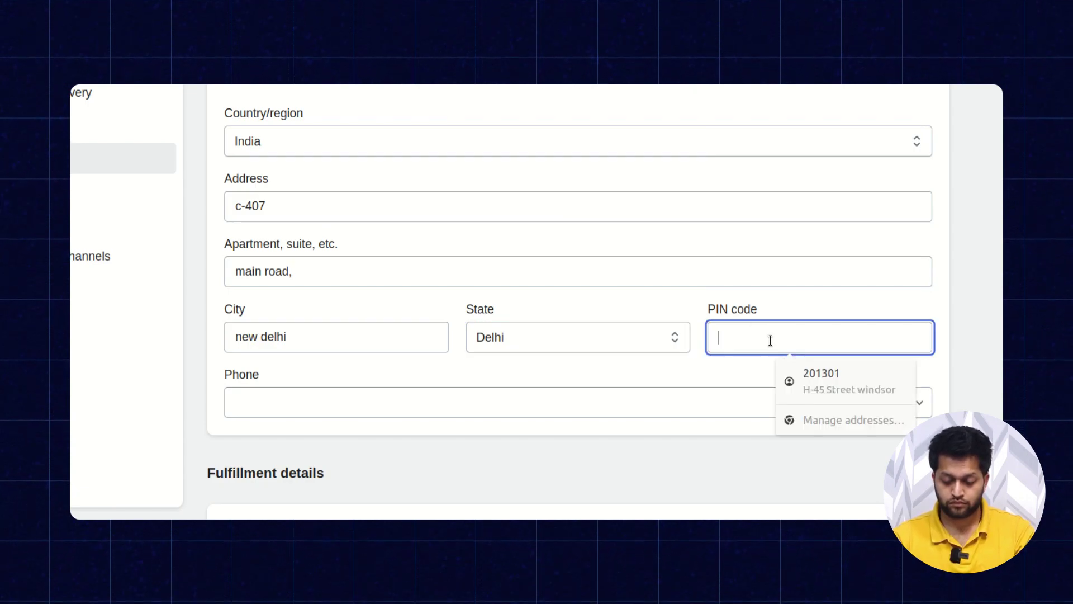
{"action": "type", "text": "20"}
{"action": "key", "text": "BackSpace"}
{"action": "key", "text": "BackSpace"}
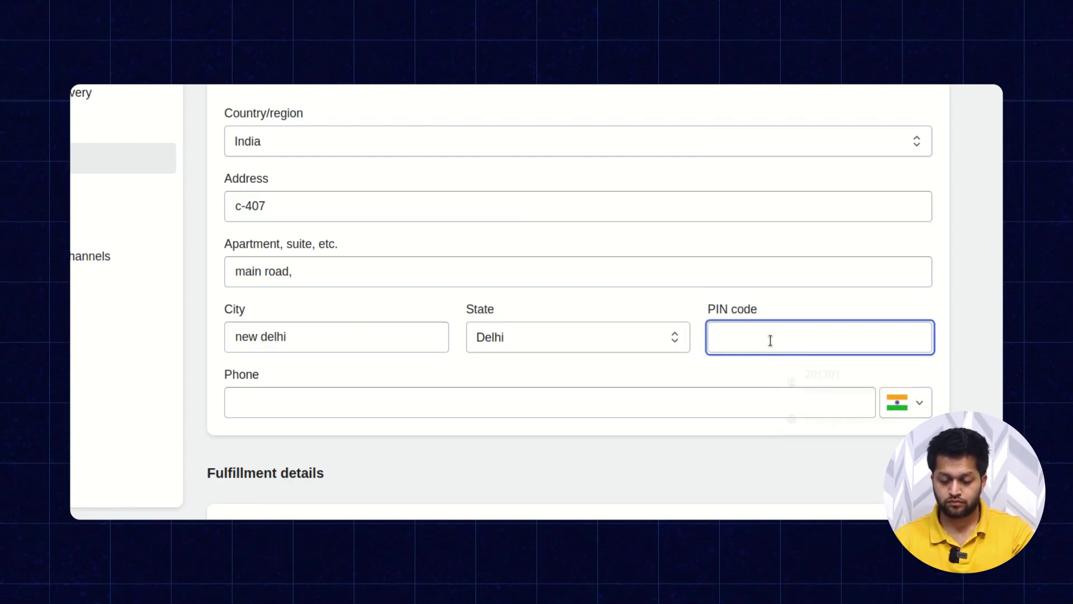
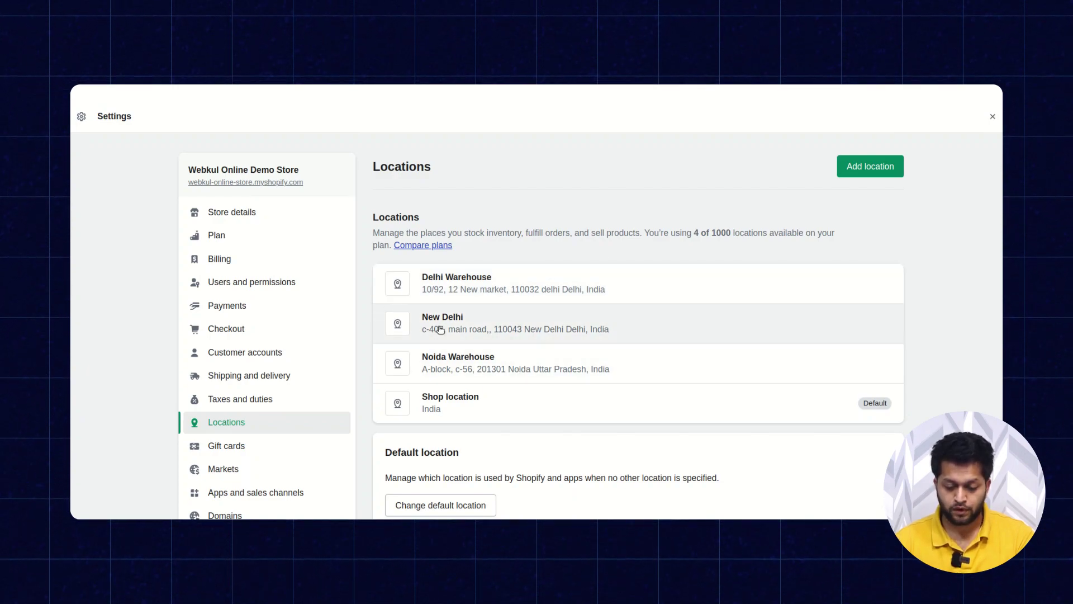
- Try moving Delhi Warehouse above Noida Warehouse in the location priority order, restore the order, and cancel the edit
{"action": "scroll", "coordinate": [630, 322], "scroll_direction": "down", "scroll_amount": 2}
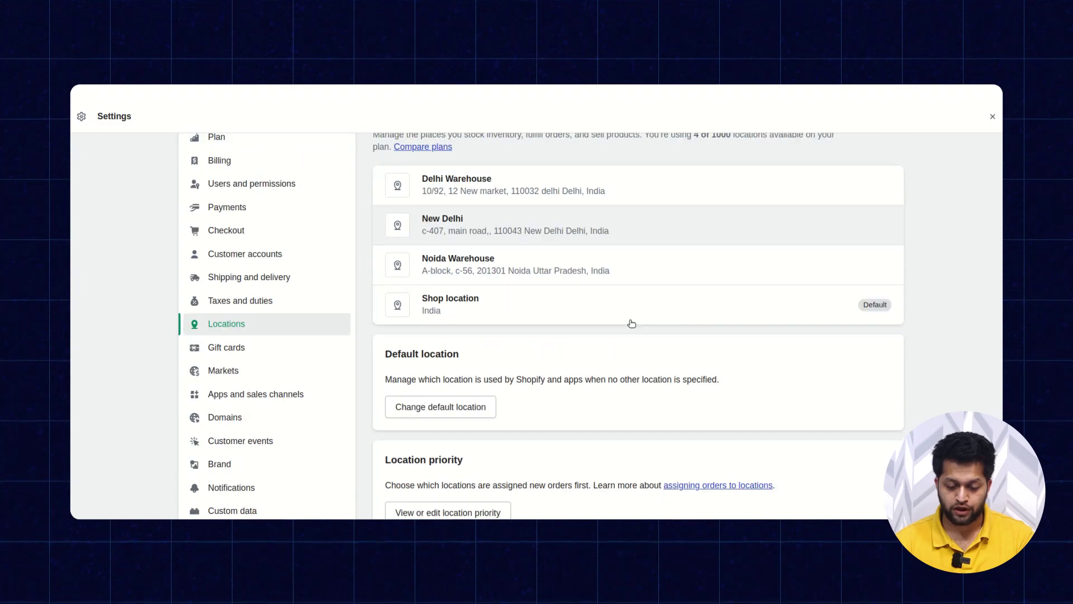
{"action": "scroll", "coordinate": [631, 322], "scroll_direction": "down", "scroll_amount": 2}
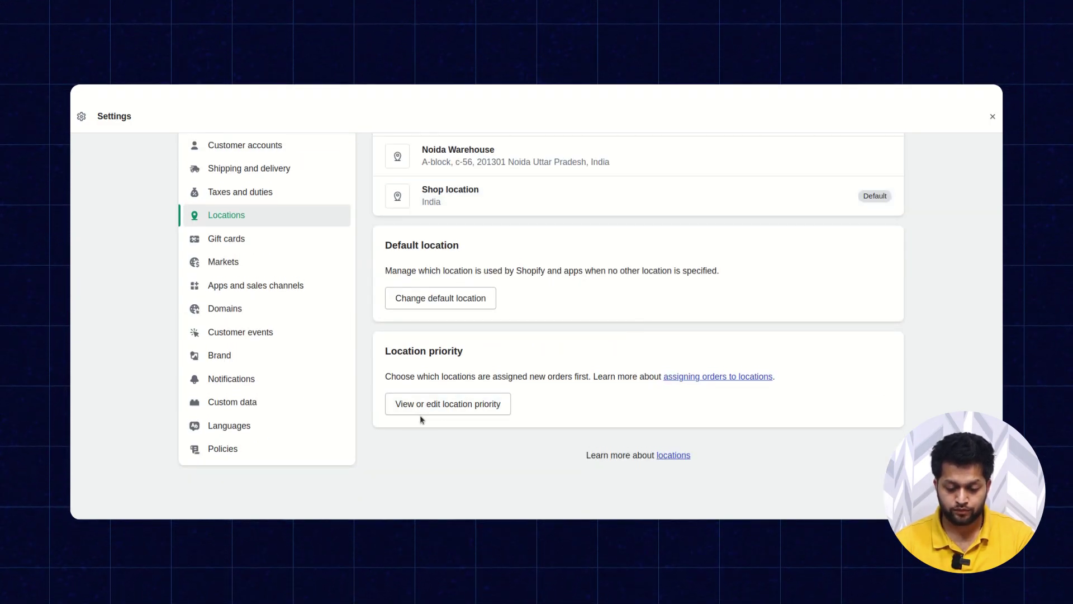
{"action": "left_click", "coordinate": [451, 408]}
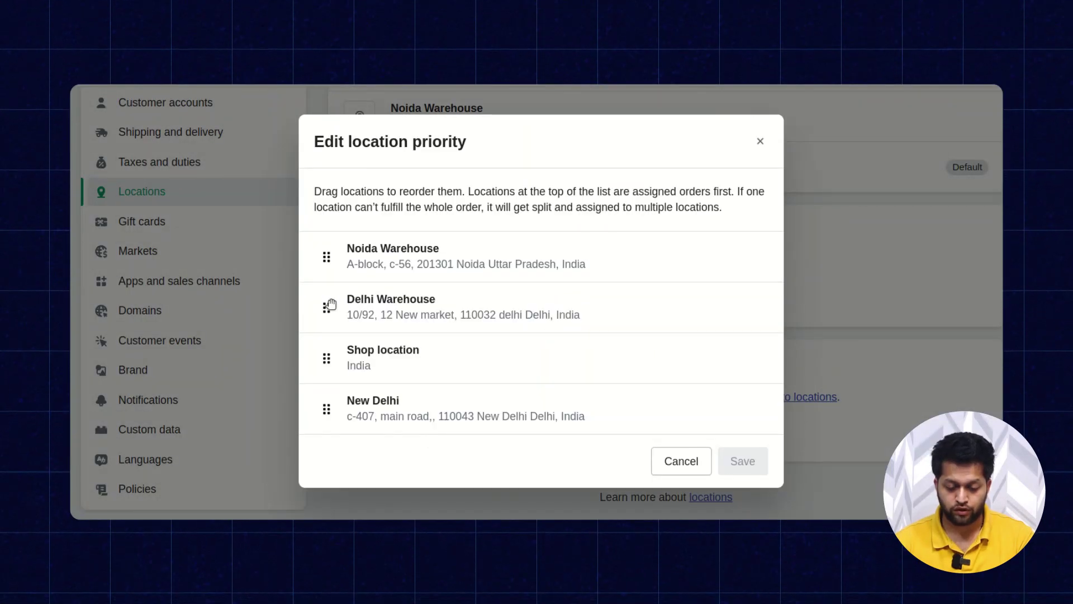
{"action": "left_click_drag", "start_coordinate": [324, 308], "coordinate": [323, 259]}
{"action": "mouse_move", "coordinate": [324, 308]}
{"action": "left_mouse_down"}
{"action": "mouse_move", "coordinate": [323, 357]}
{"action": "mouse_move", "coordinate": [326, 307]}
{"action": "left_mouse_up"}
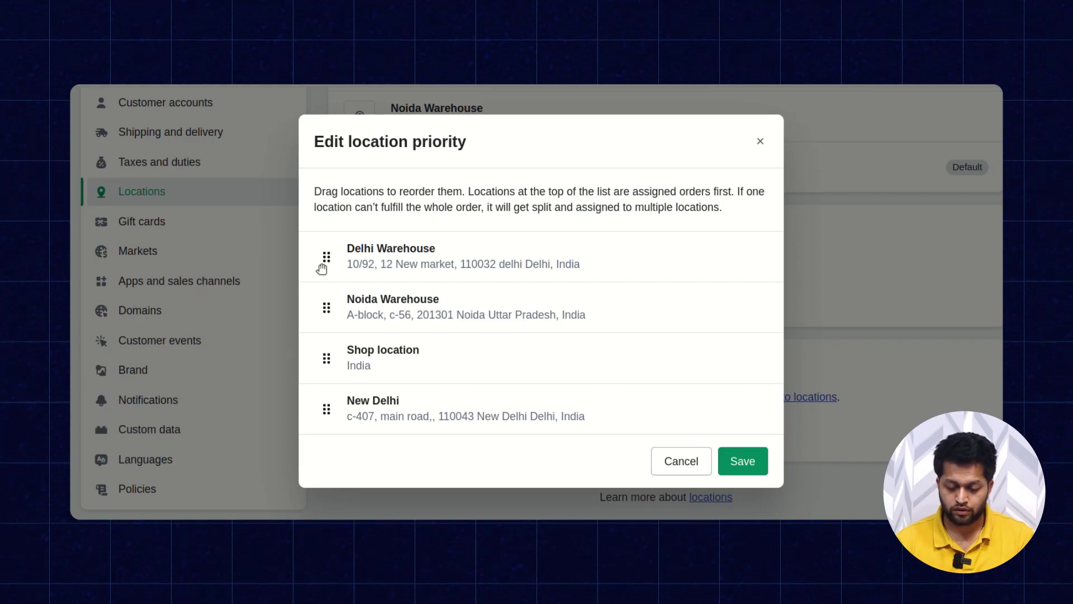
{"action": "left_click_drag", "start_coordinate": [322, 268], "coordinate": [326, 307]}
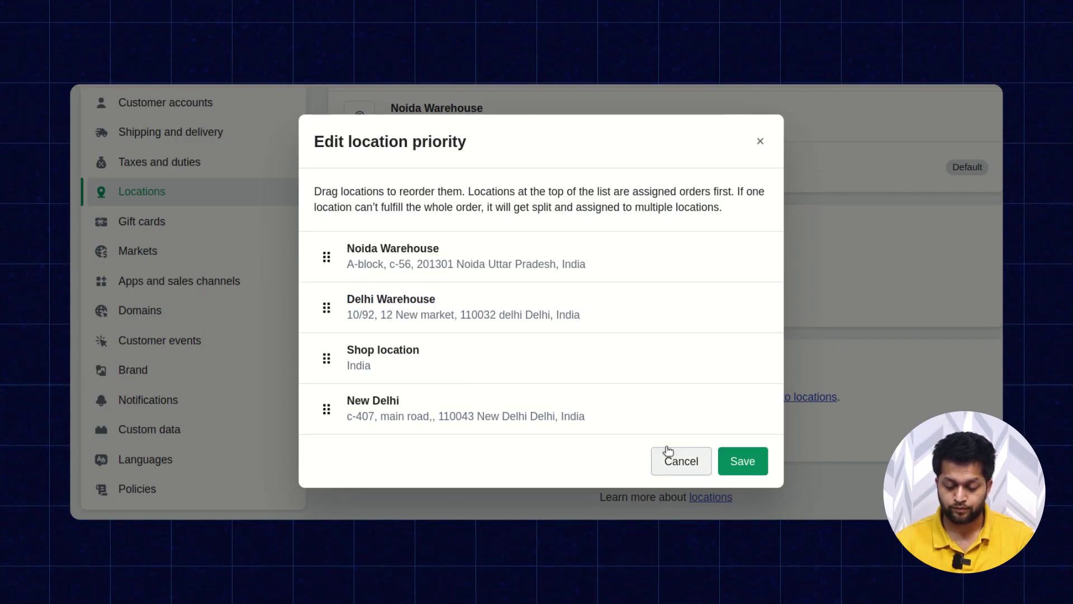
{"action": "left_click", "coordinate": [696, 465]}
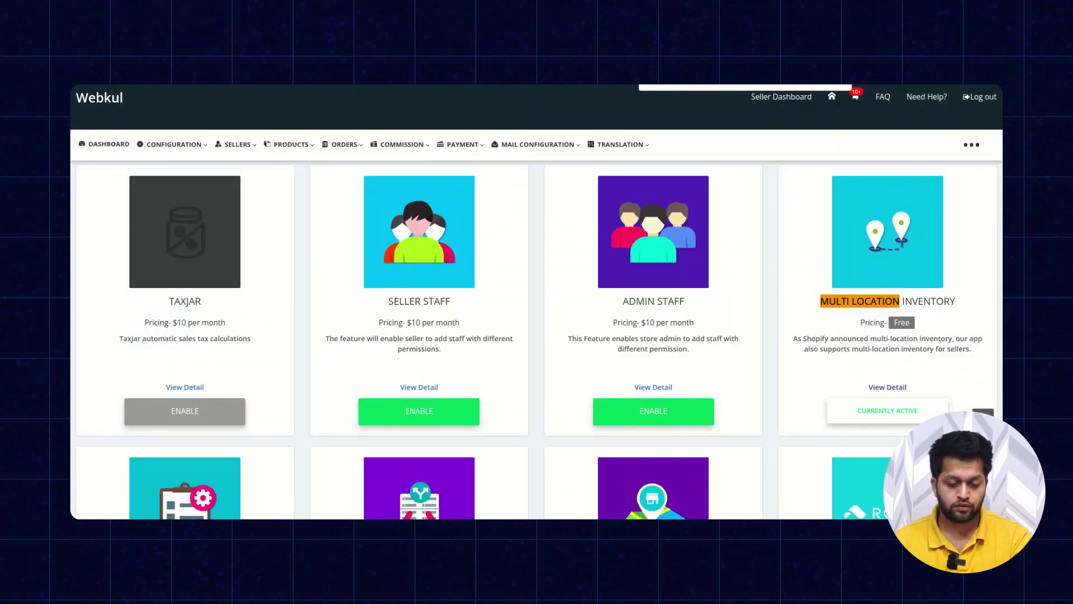
- Open the marketplace's Multilocation Configuration page
{"action": "left_click", "coordinate": [191, 147]}
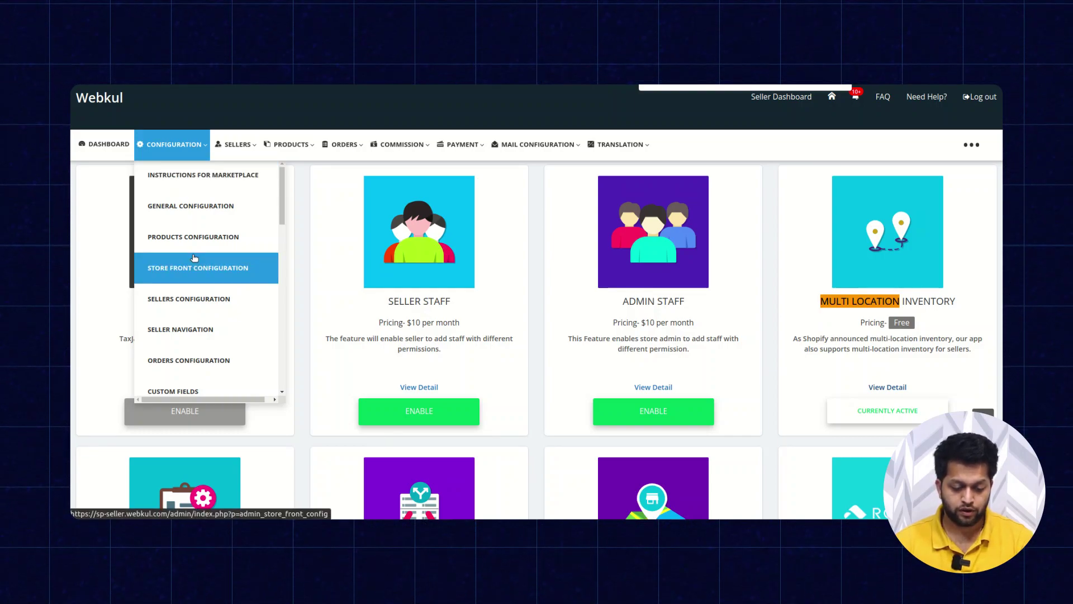
{"action": "scroll", "coordinate": [193, 258], "scroll_direction": "down", "scroll_amount": 3}
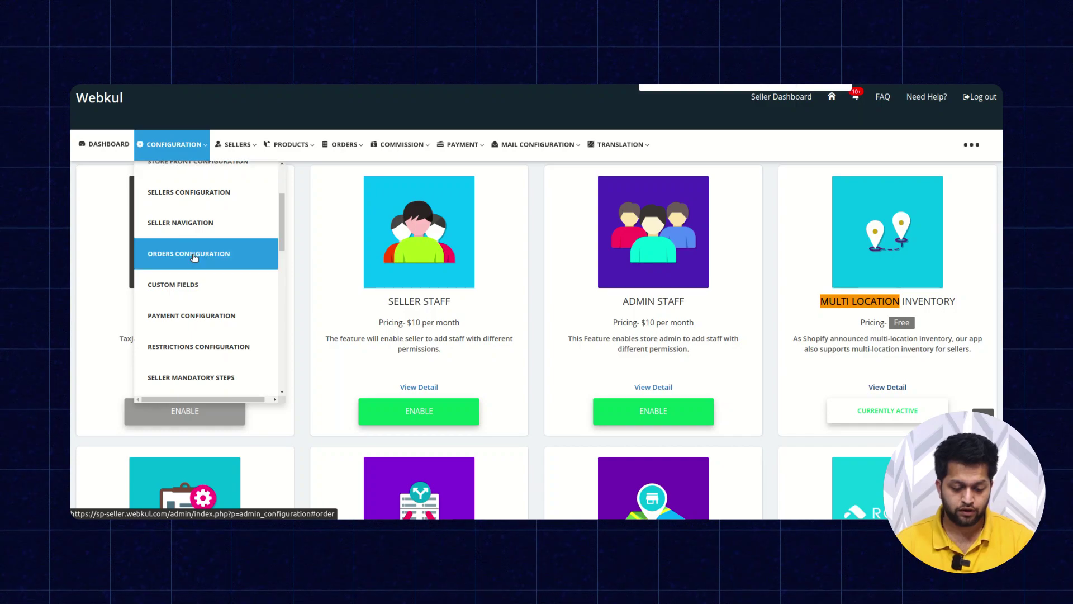
{"action": "scroll", "coordinate": [194, 258], "scroll_direction": "down", "scroll_amount": 1}
{"action": "scroll", "coordinate": [194, 258], "scroll_direction": "down", "scroll_amount": 3}
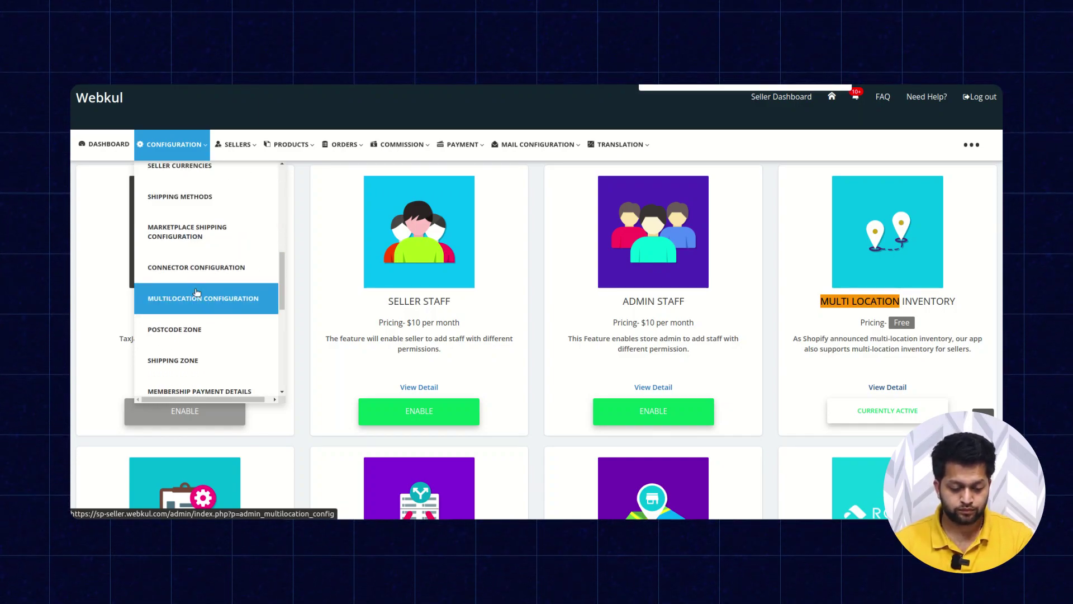
{"action": "left_click", "coordinate": [198, 298]}
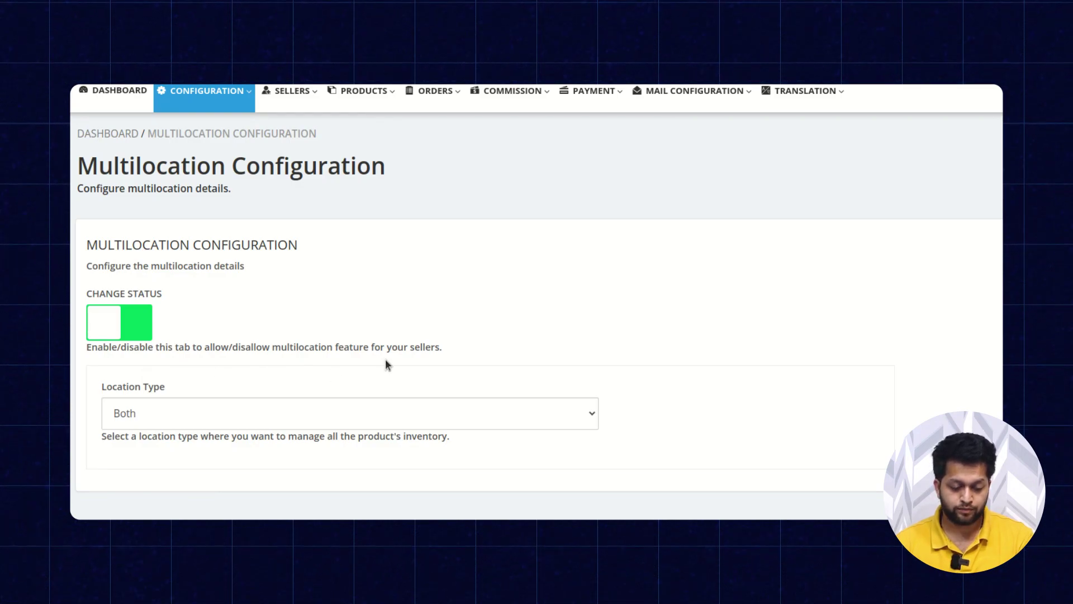
- Keep the multilocation feature enabled for sellers, set the location type to Both, and save the changes
{"action": "left_click", "coordinate": [115, 330]}
{"action": "left_click", "coordinate": [114, 330]}
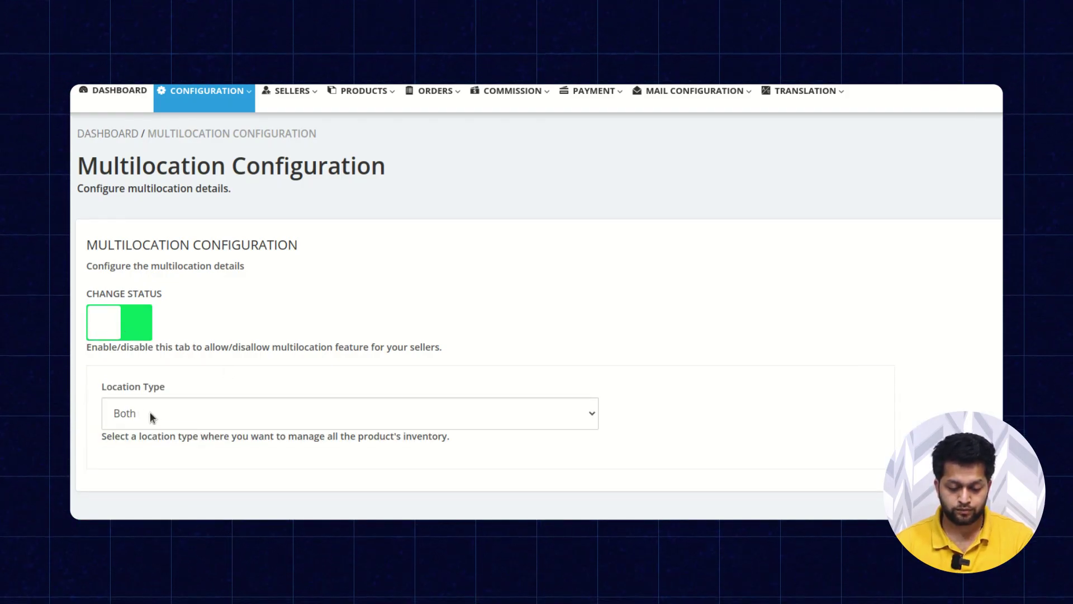
{"action": "left_click", "coordinate": [588, 414]}
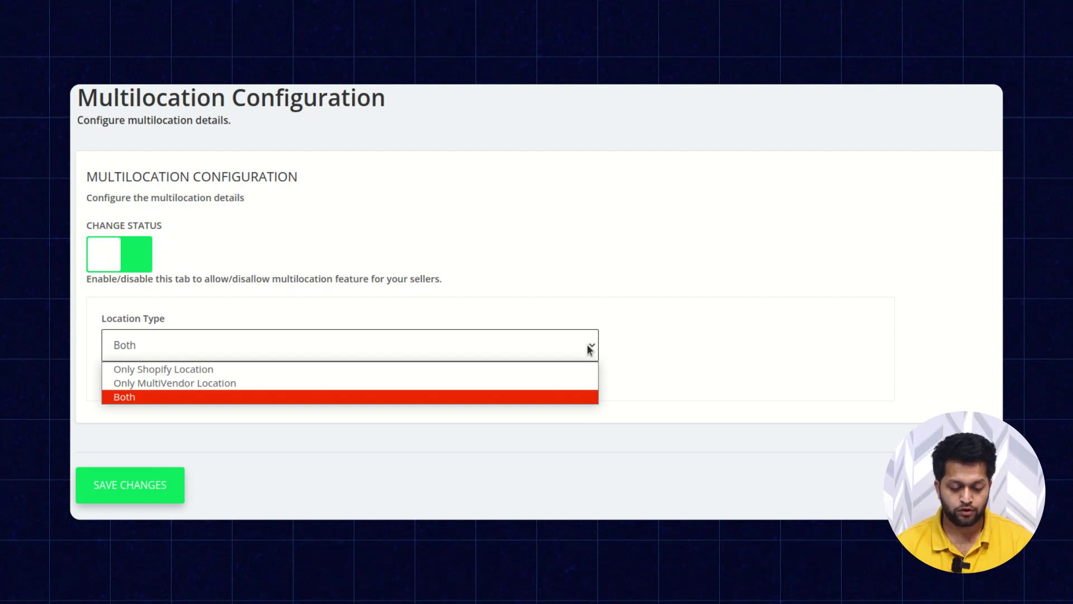
{"action": "left_click", "coordinate": [494, 396]}
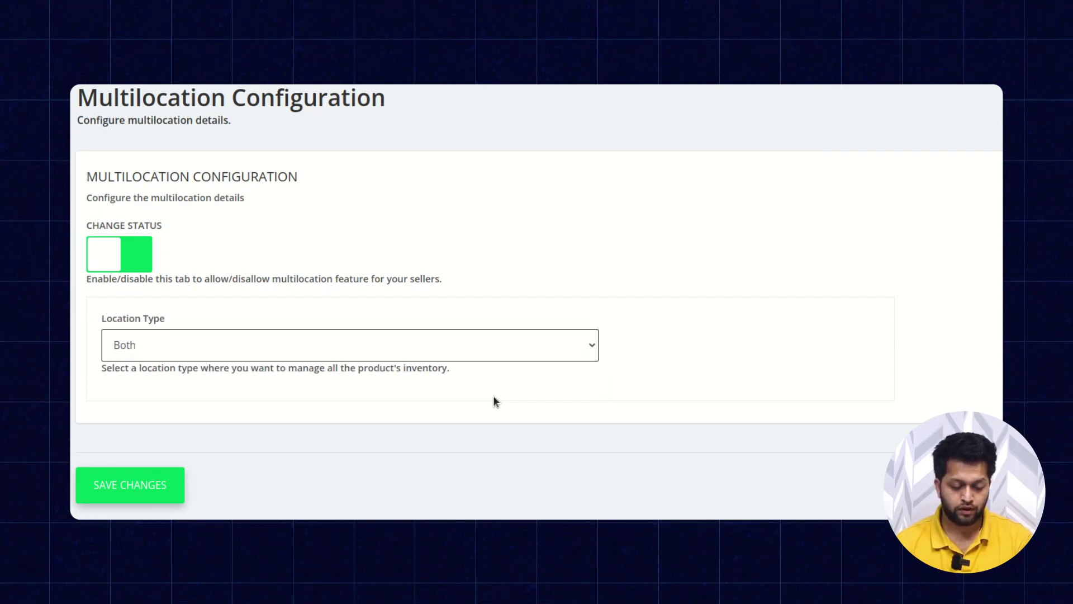
{"action": "left_click", "coordinate": [169, 487]}
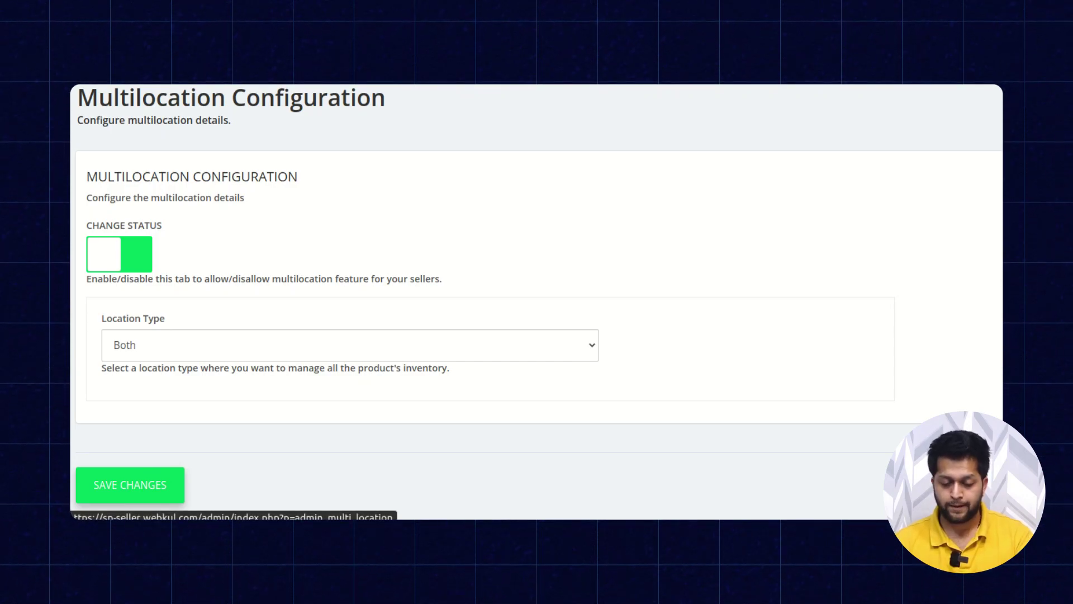
- Open the Multilocation Inventory page and examine the store locations and the actions offered for Delhi Warehouse
{"action": "left_click", "coordinate": [771, 282]}
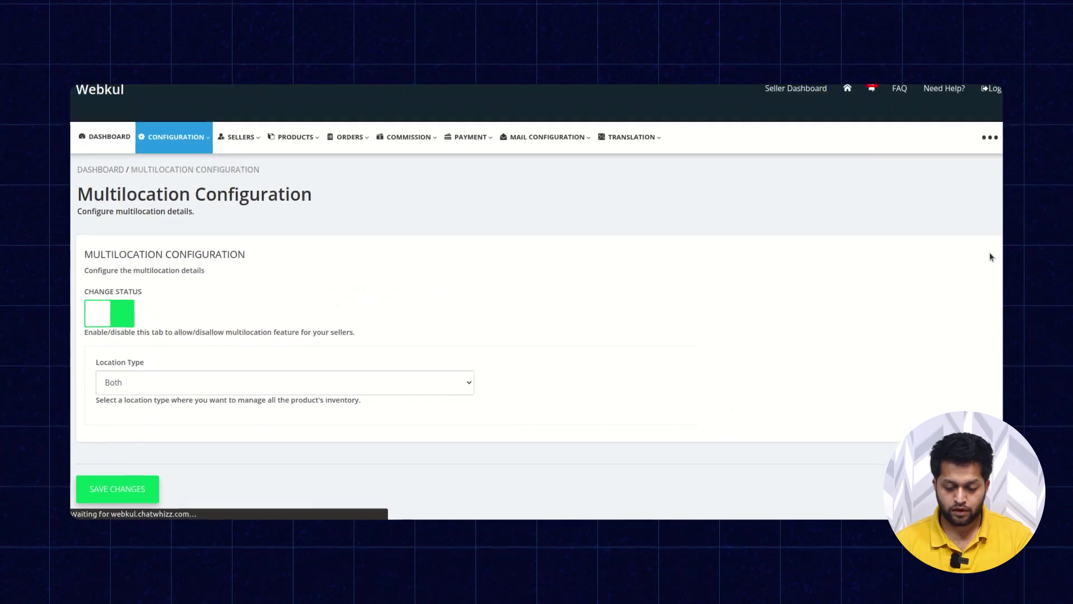
{"action": "scroll", "coordinate": [541, 352], "scroll_direction": "down", "scroll_amount": 2}
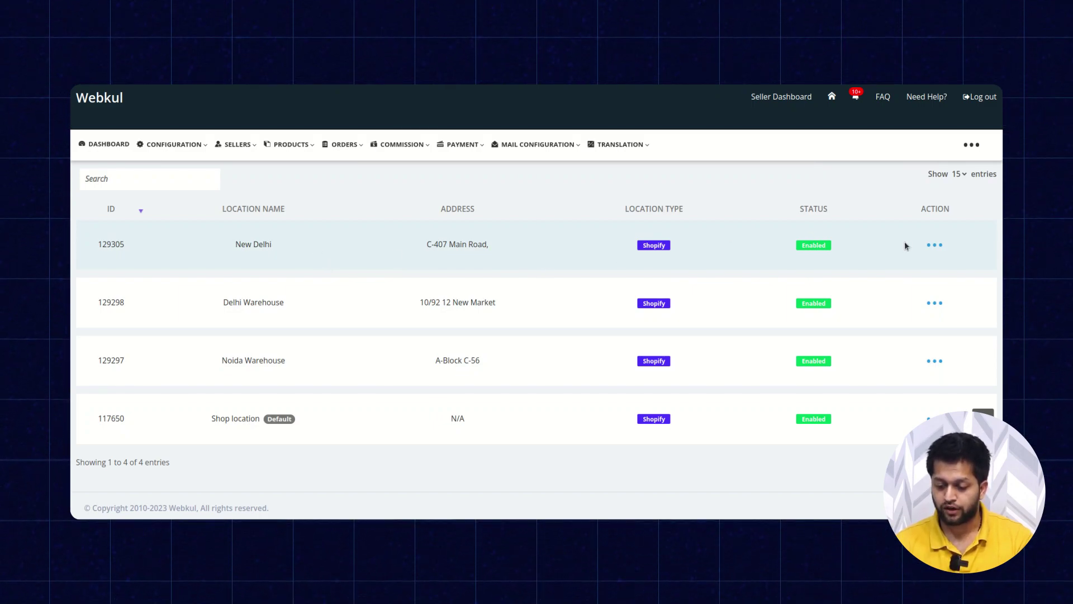
{"action": "scroll", "coordinate": [904, 240], "scroll_direction": "up", "scroll_amount": 2}
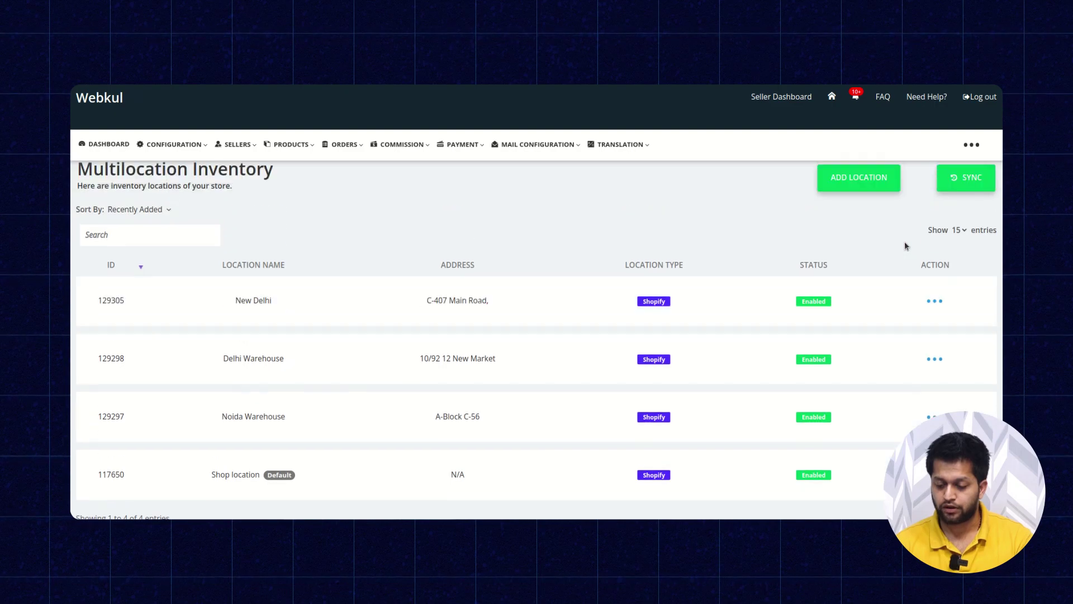
{"action": "left_click", "coordinate": [938, 304]}
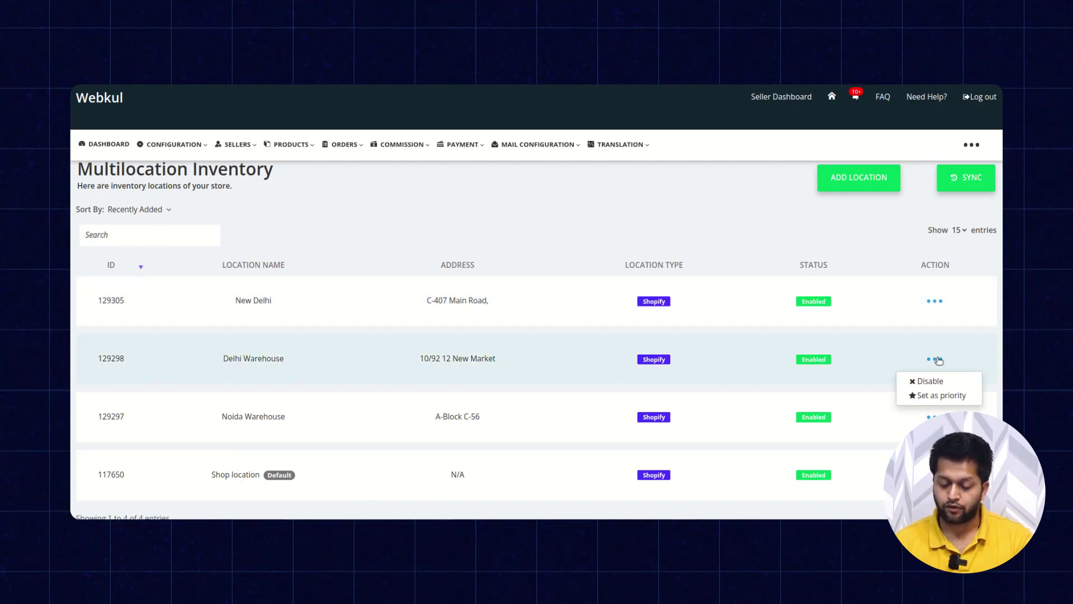
{"action": "scroll", "coordinate": [877, 230], "scroll_direction": "up", "scroll_amount": 1}
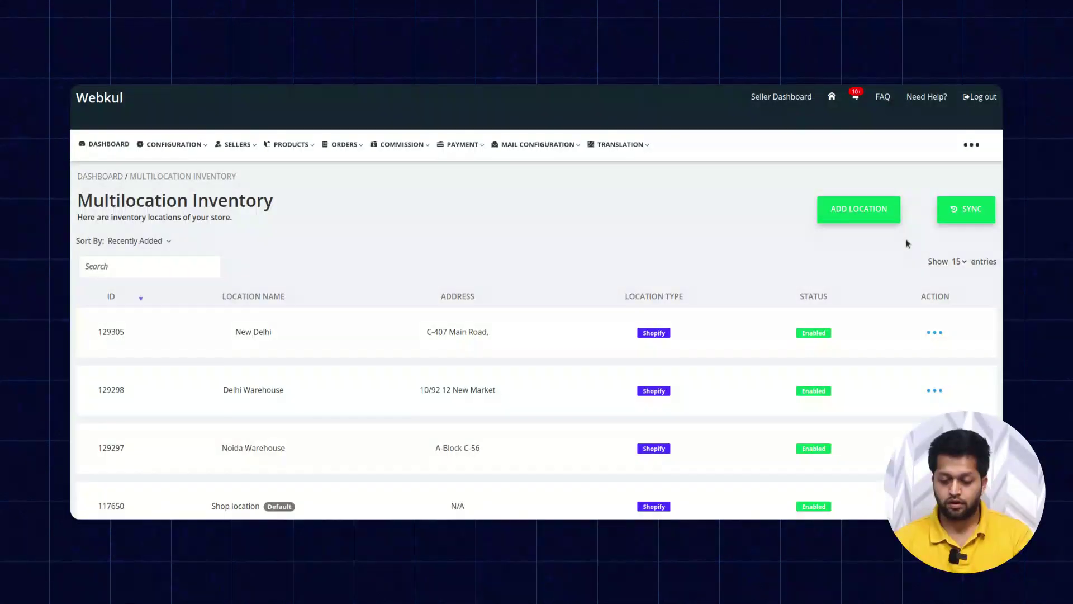
{"action": "scroll", "coordinate": [906, 240], "scroll_direction": "down", "scroll_amount": 1}
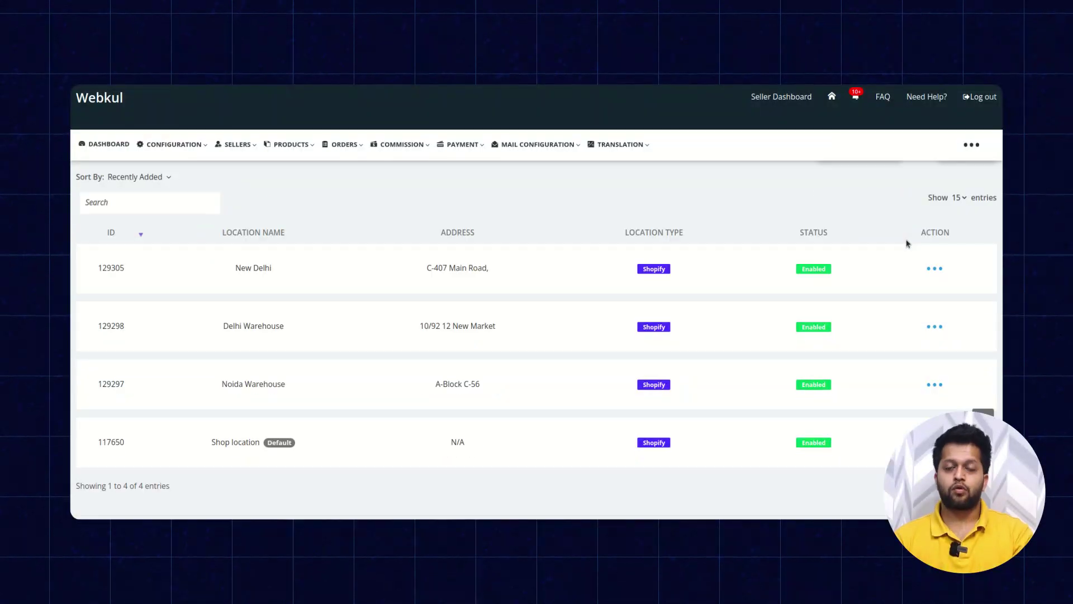
{"action": "scroll", "coordinate": [865, 214], "scroll_direction": "up", "scroll_amount": 1}
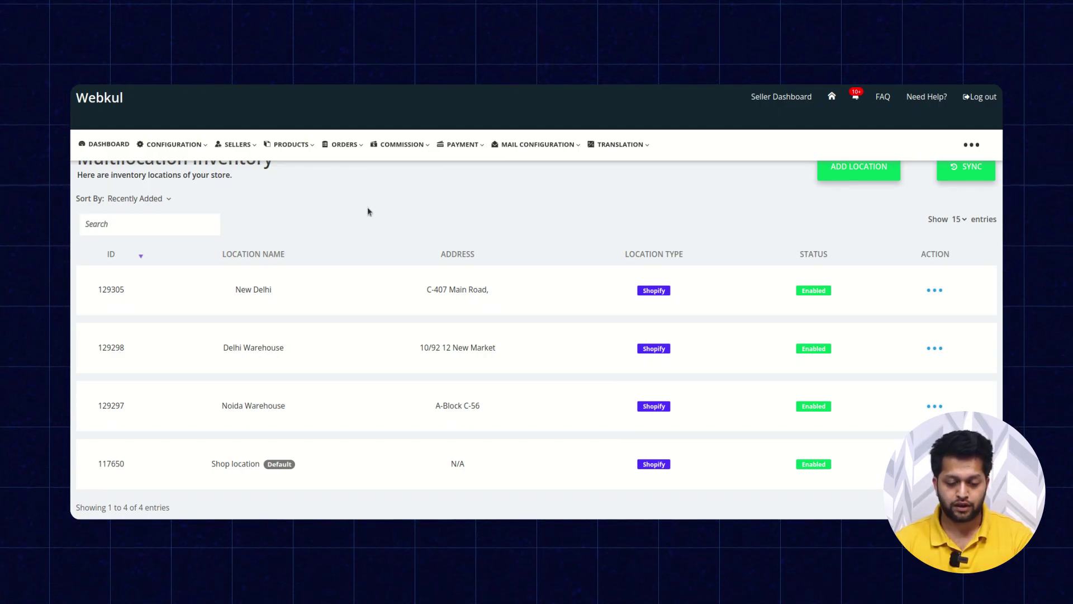
- Open the most recently added seller's profile for editing and go to its Seller Default Location settings
{"action": "left_click", "coordinate": [248, 146]}
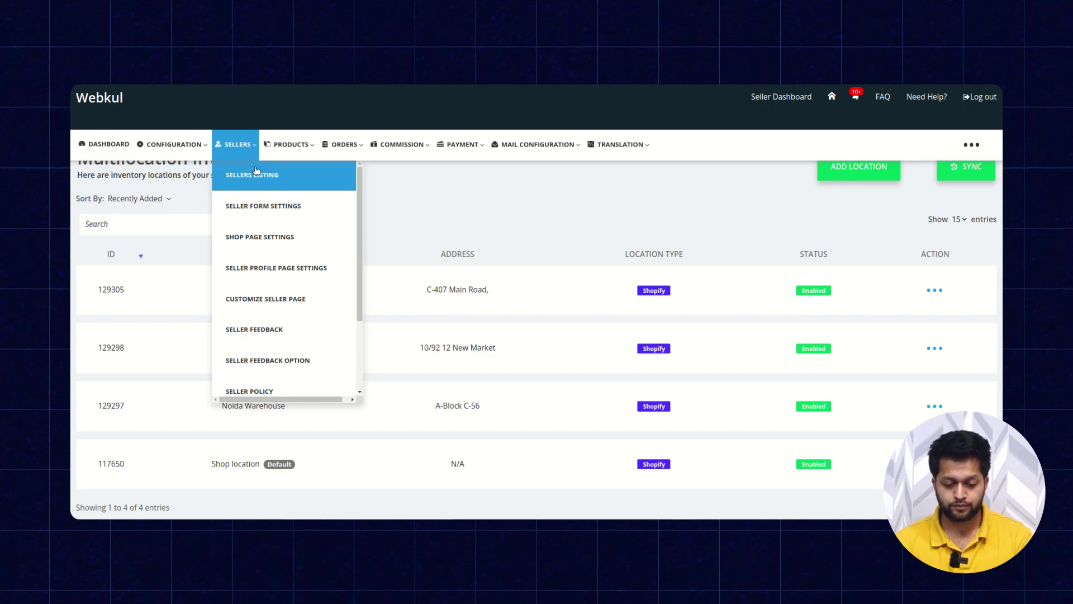
{"action": "left_click", "coordinate": [256, 173]}
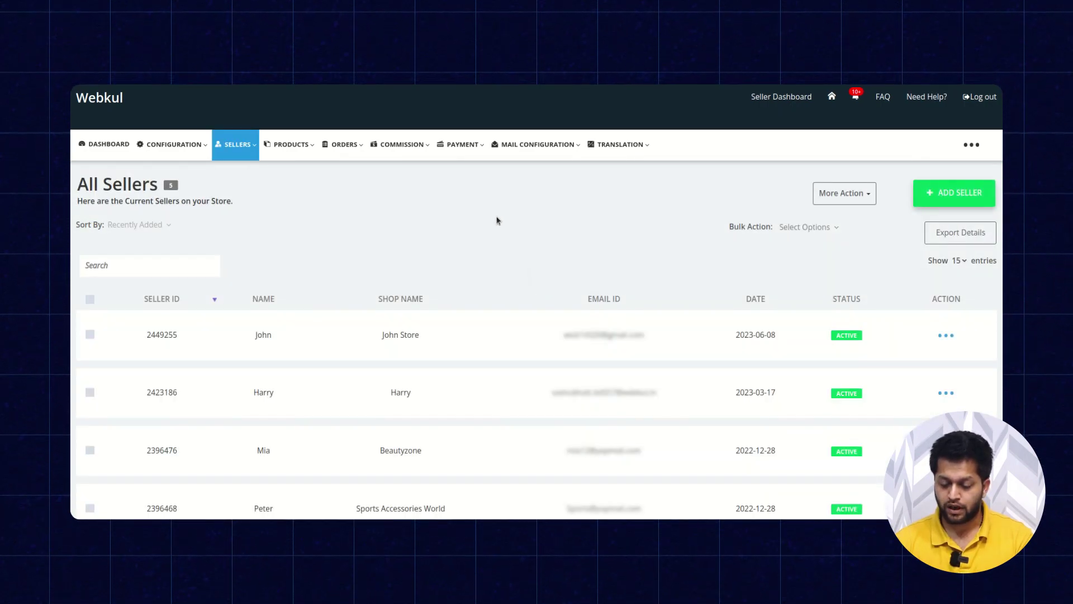
{"action": "scroll", "coordinate": [497, 220], "scroll_direction": "down", "scroll_amount": 1}
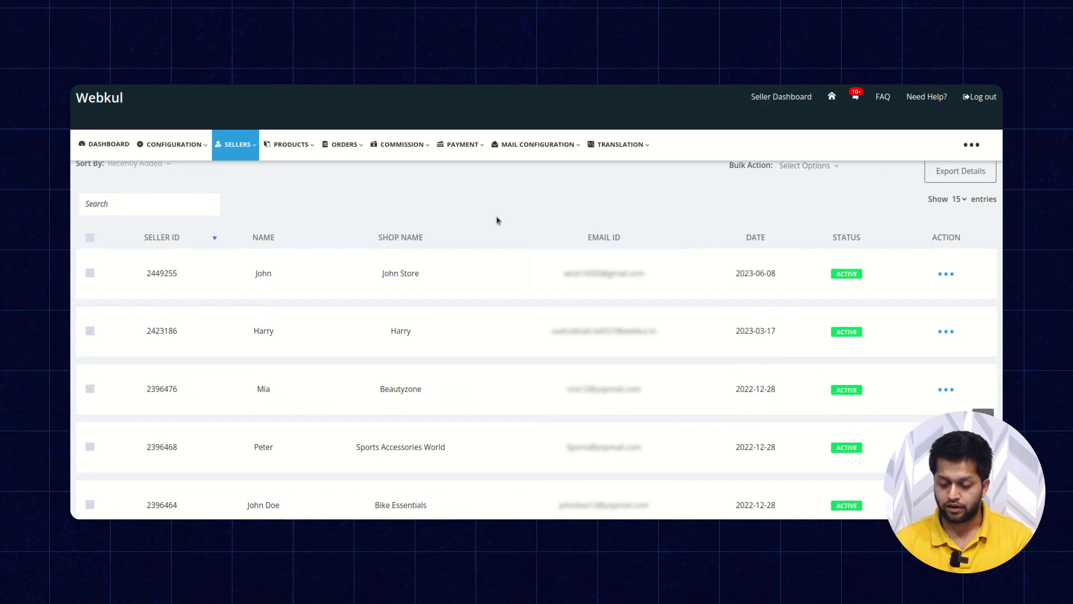
{"action": "left_click", "coordinate": [945, 274]}
{"action": "left_click", "coordinate": [925, 295]}
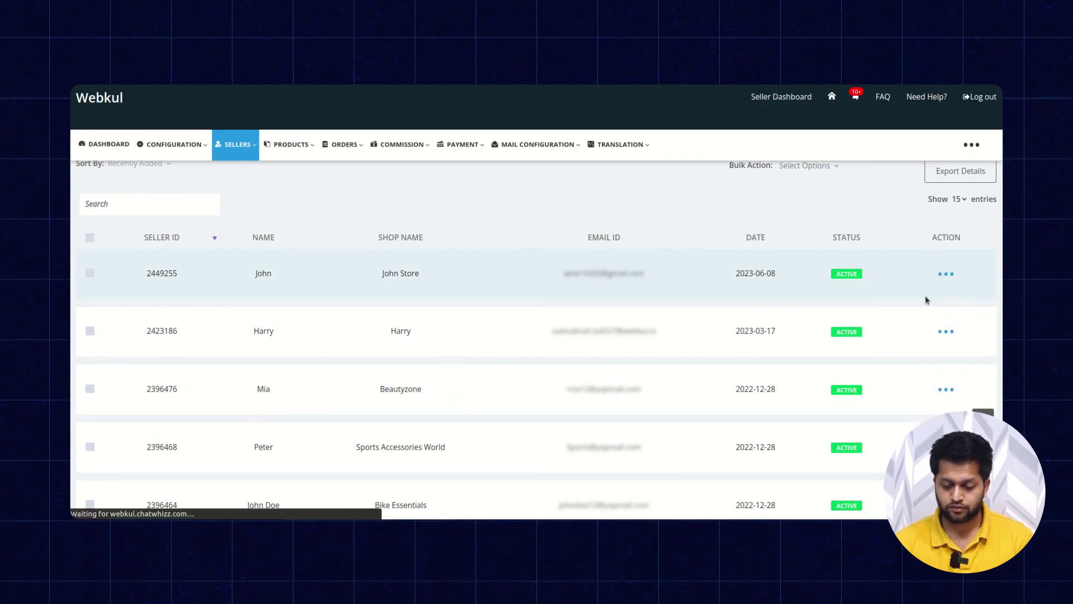
{"action": "scroll", "coordinate": [765, 313], "scroll_direction": "down", "scroll_amount": 15}
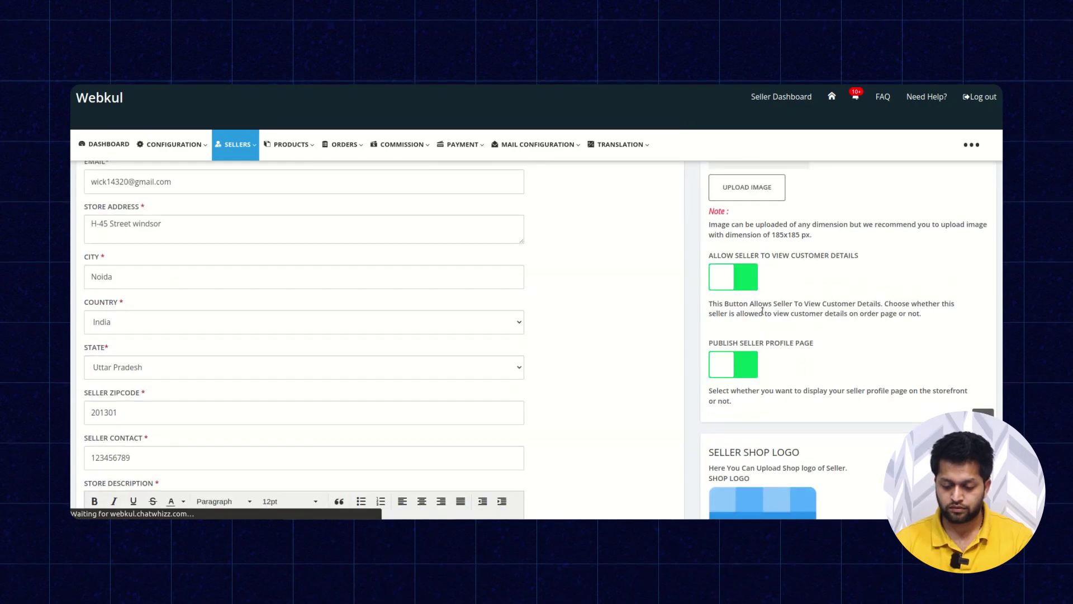
{"action": "scroll", "coordinate": [763, 317], "scroll_direction": "down", "scroll_amount": 5}
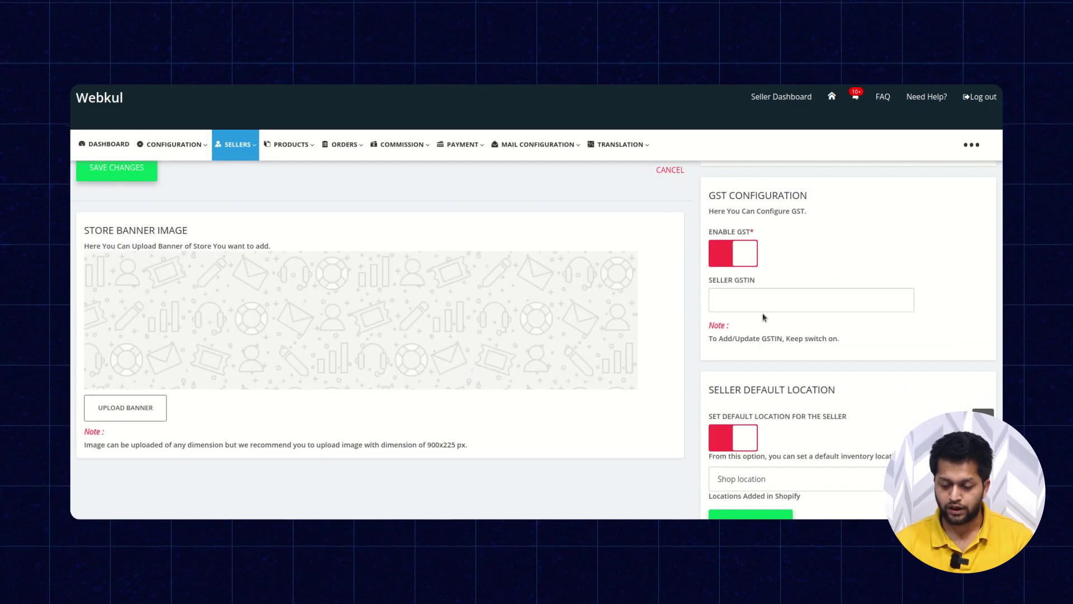
{"action": "scroll", "coordinate": [764, 317], "scroll_direction": "up", "scroll_amount": 1}
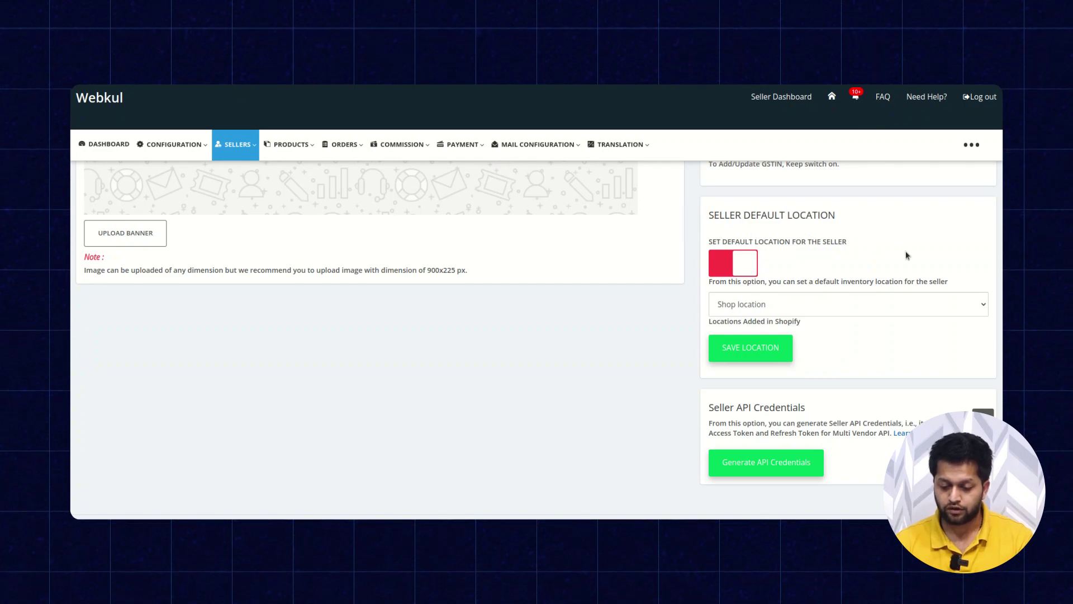
- Enable a default location for the seller, choose Noida Warehouse, and save it with Transfer Inventory to the Selected Location
{"action": "left_click", "coordinate": [740, 271]}
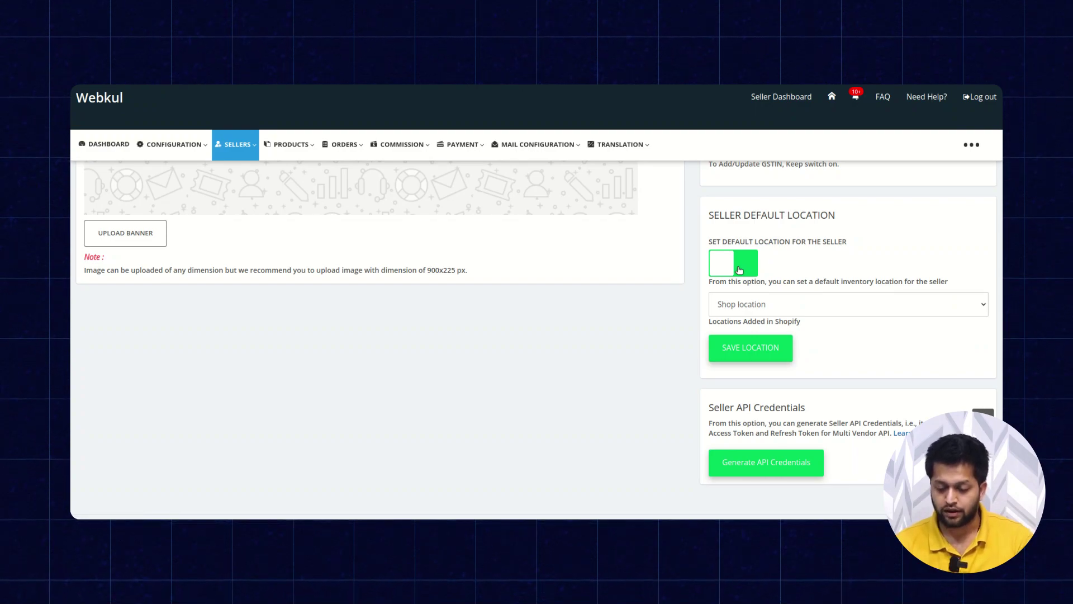
{"action": "left_click", "coordinate": [826, 304]}
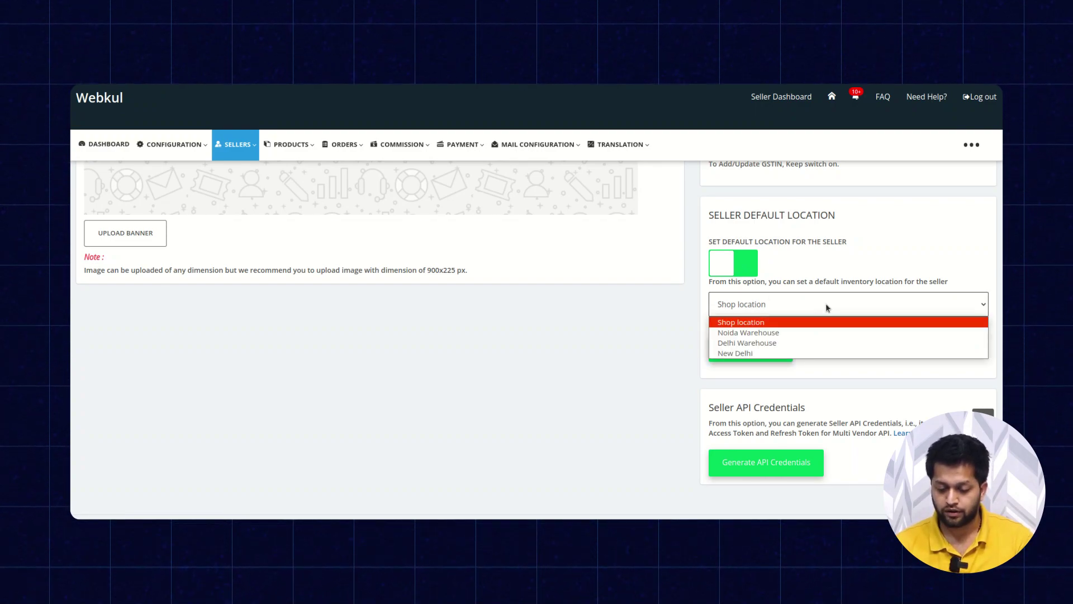
{"action": "left_click", "coordinate": [800, 333]}
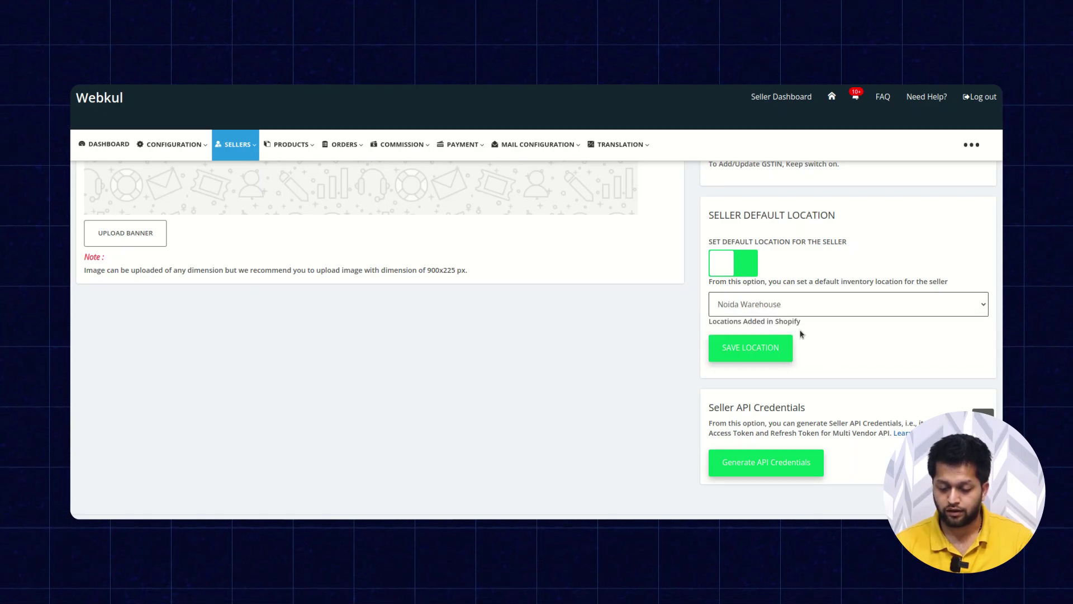
{"action": "left_click", "coordinate": [758, 352]}
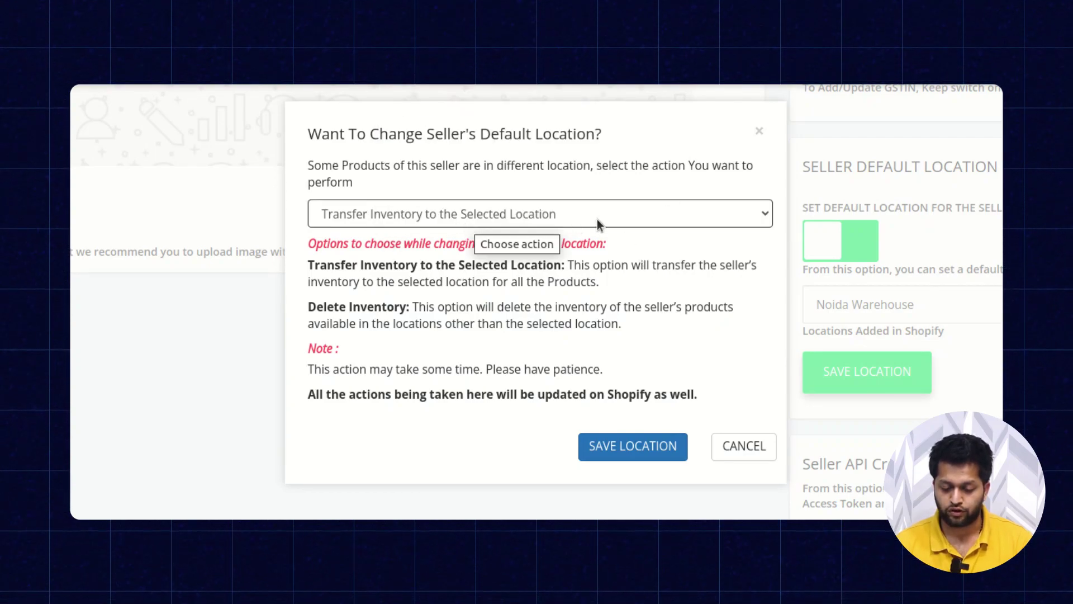
{"action": "left_click", "coordinate": [612, 446]}
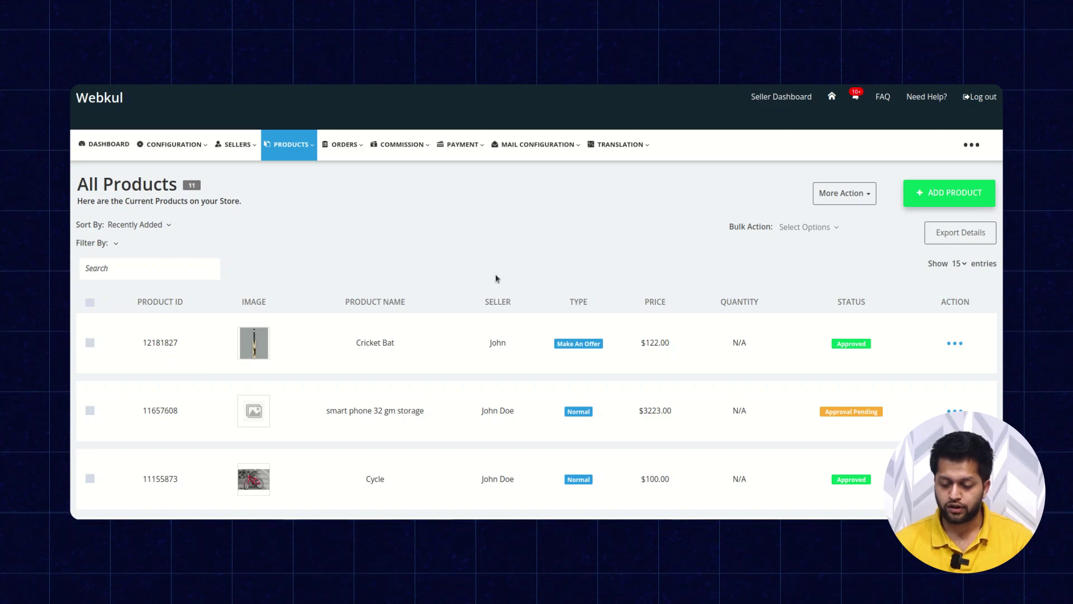
- Open the Cricket Bat product and edit its Default Title variant
{"action": "left_click", "coordinate": [955, 344]}
{"action": "left_click", "coordinate": [932, 364]}
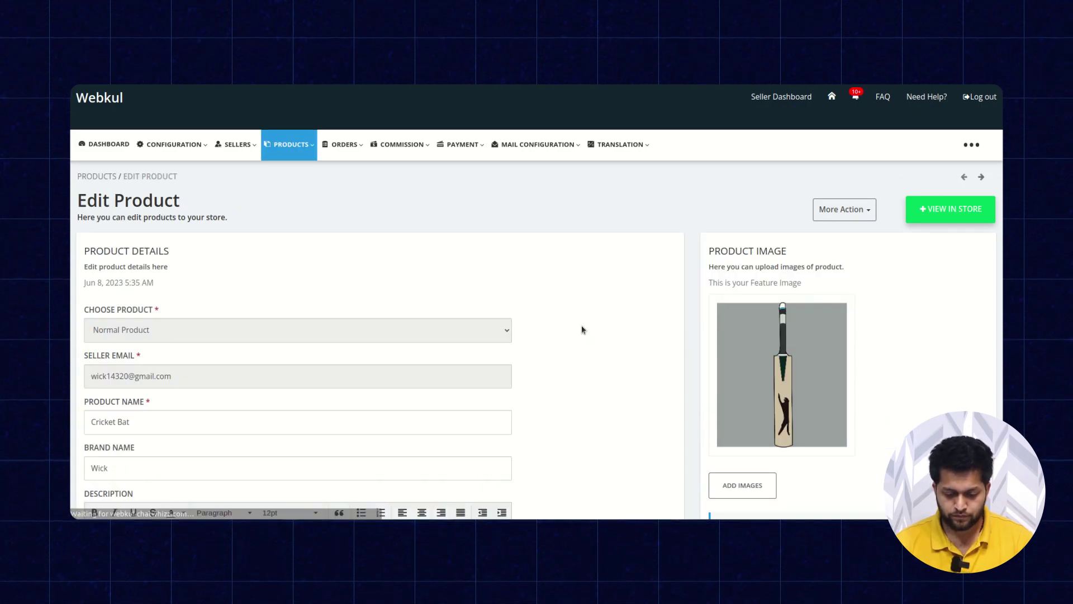
{"action": "scroll", "coordinate": [581, 331], "scroll_direction": "down", "scroll_amount": 4}
{"action": "scroll", "coordinate": [582, 332], "scroll_direction": "down", "scroll_amount": 8}
{"action": "scroll", "coordinate": [581, 331], "scroll_direction": "up", "scroll_amount": 3}
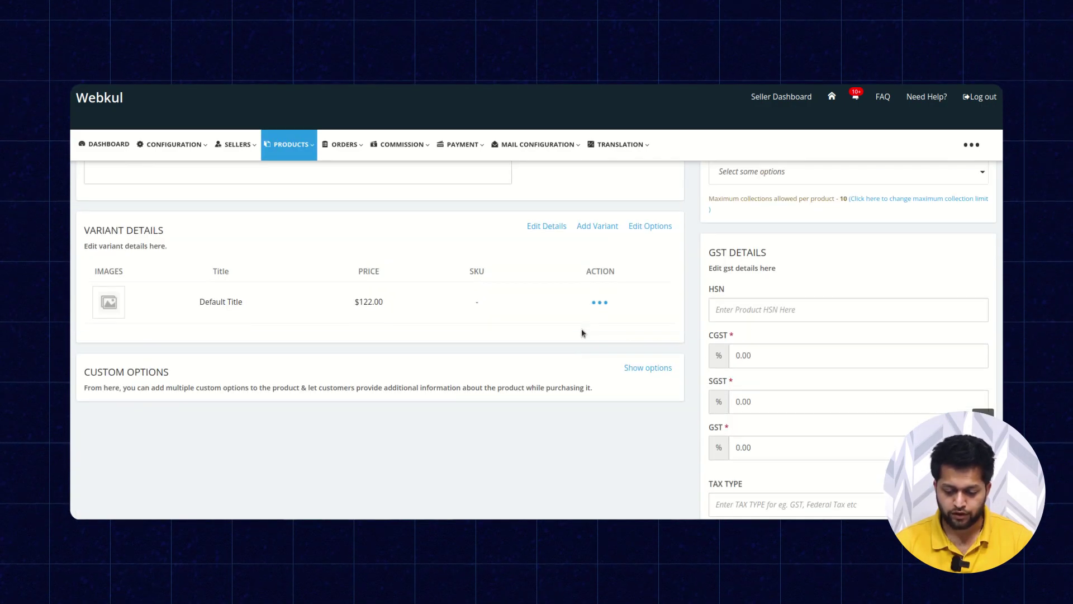
{"action": "left_click", "coordinate": [600, 303]}
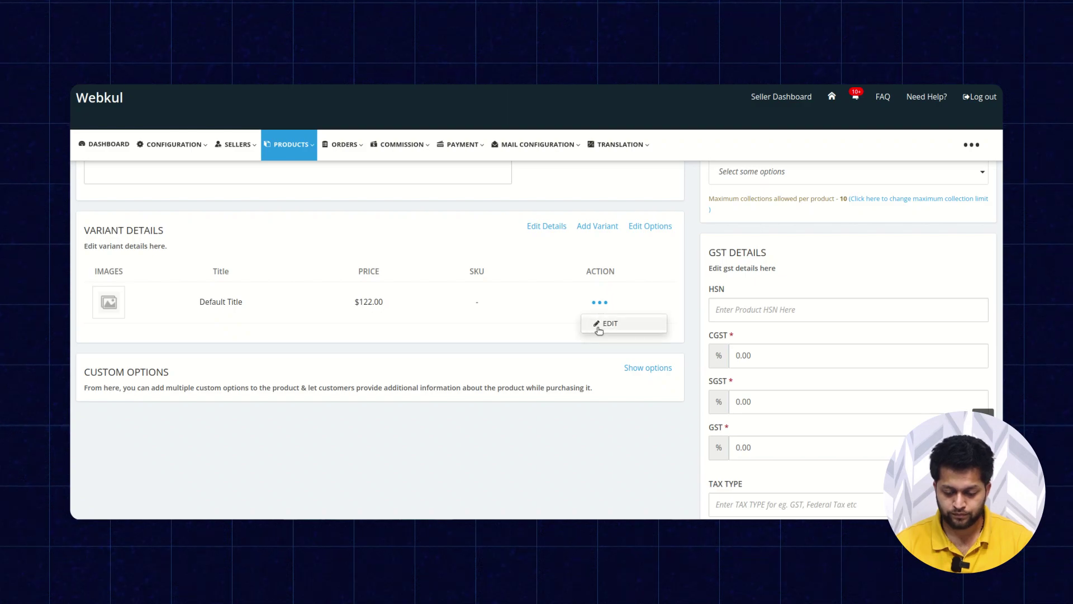
{"action": "left_click", "coordinate": [605, 320]}
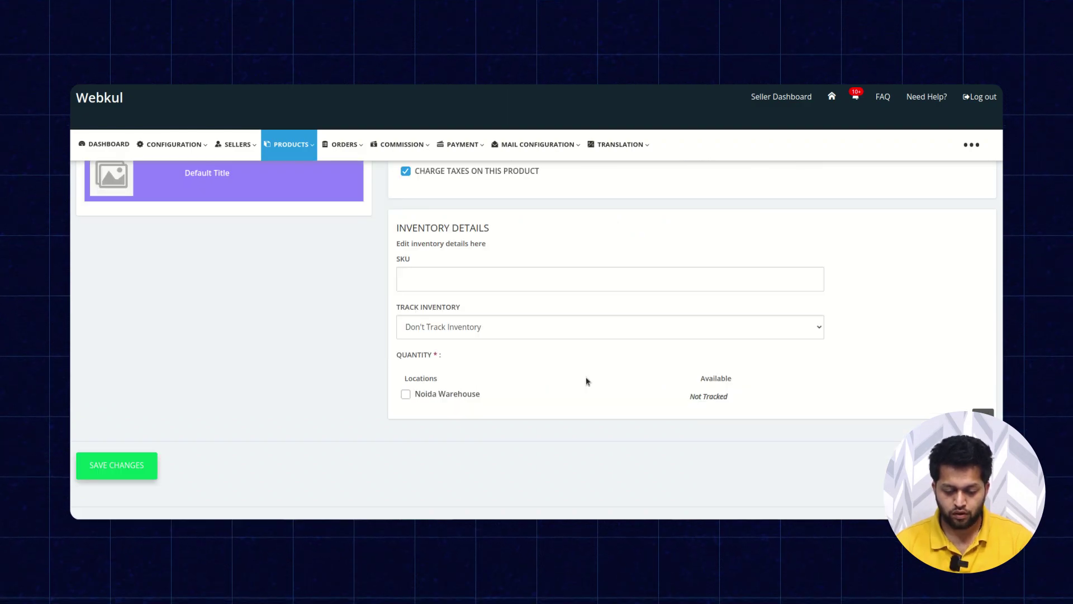
- Select Noida Warehouse for the variant, set it to Track This Product's Inventory, and go to the warehouse's available quantity
{"action": "scroll", "coordinate": [420, 349], "scroll_direction": "down", "scroll_amount": 1}
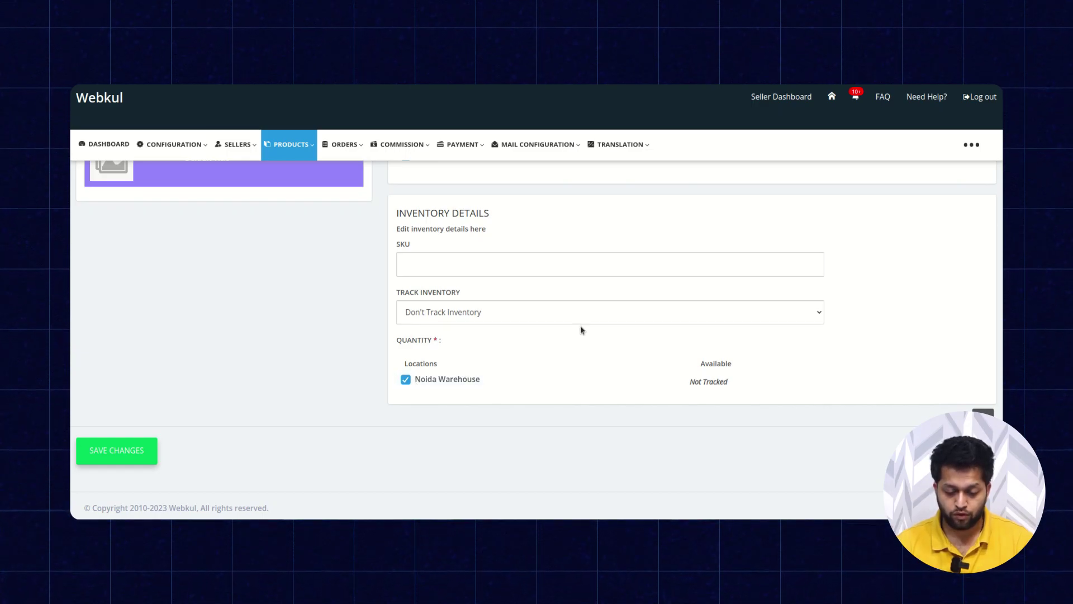
{"action": "left_click", "coordinate": [599, 320]}
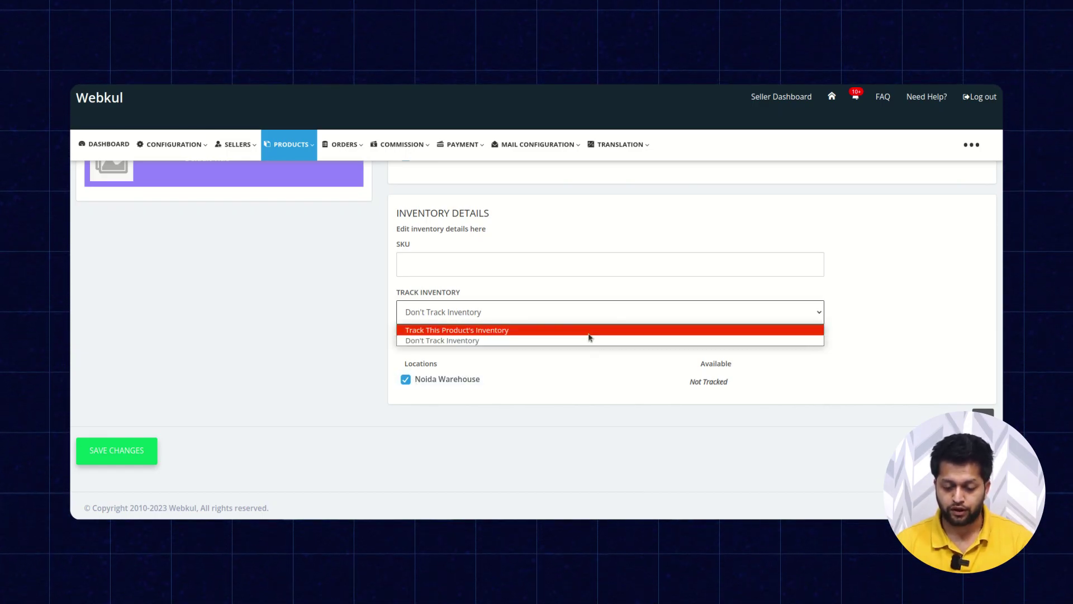
{"action": "left_click", "coordinate": [588, 331]}
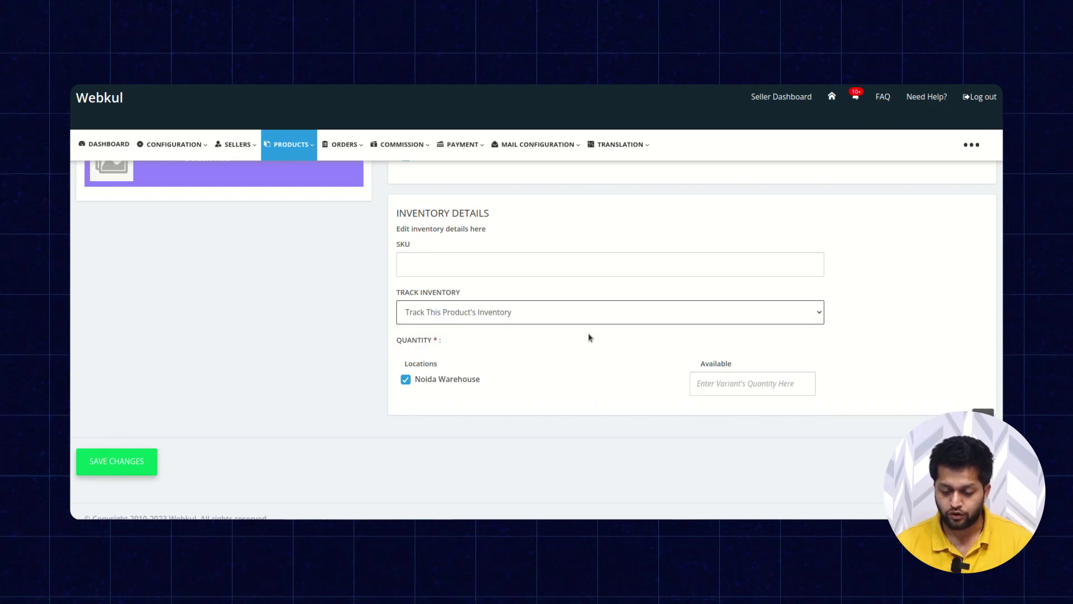
{"action": "left_click", "coordinate": [697, 386]}
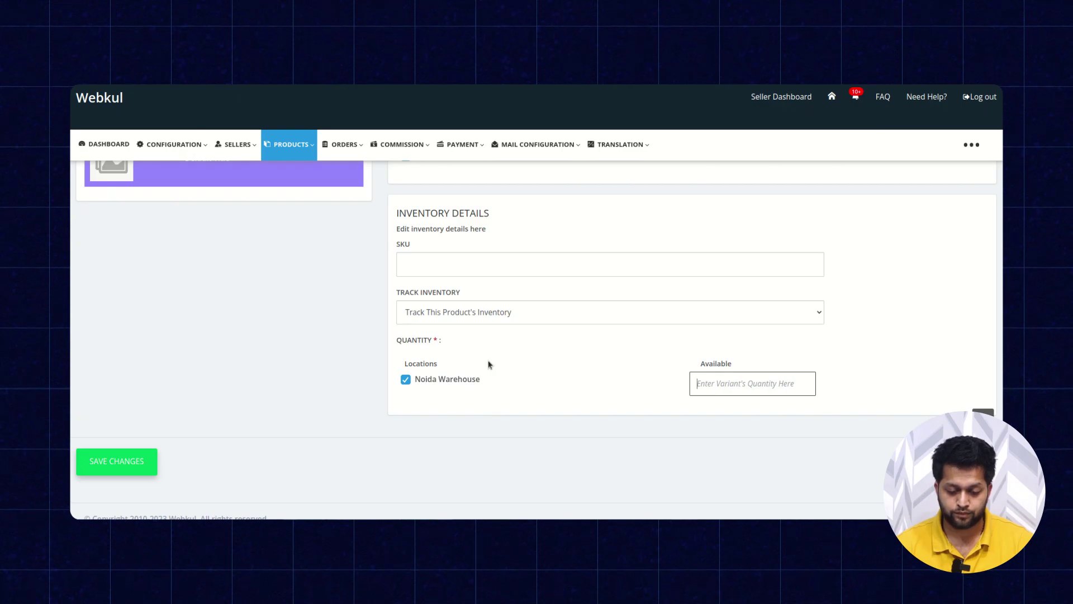
- Open the most recently added seller in the sellers listing for editing
{"action": "scroll", "coordinate": [414, 327], "scroll_direction": "up", "scroll_amount": 10}
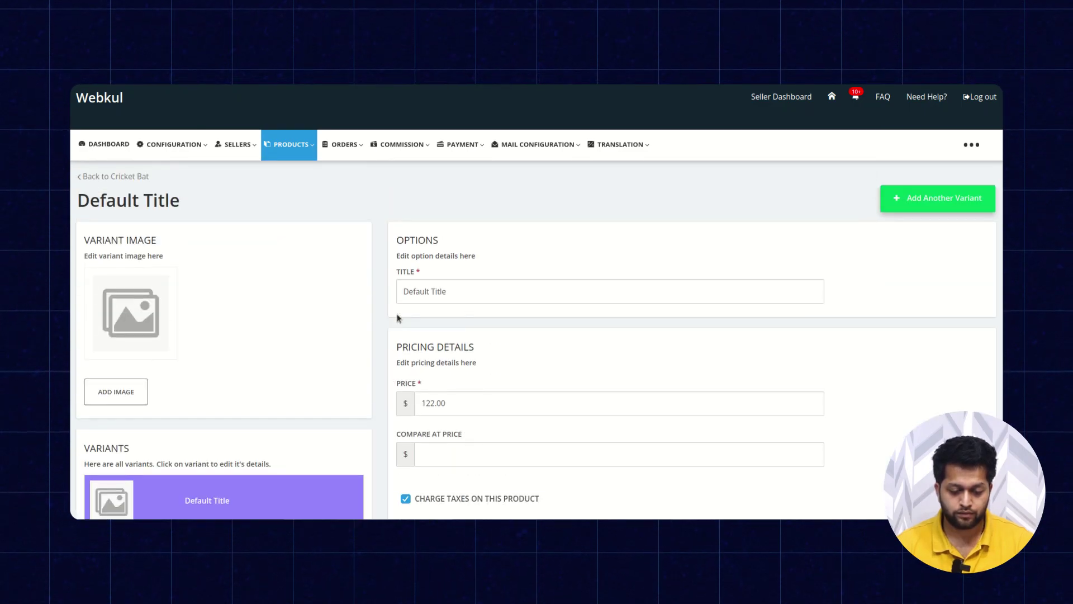
{"action": "left_click", "coordinate": [237, 144]}
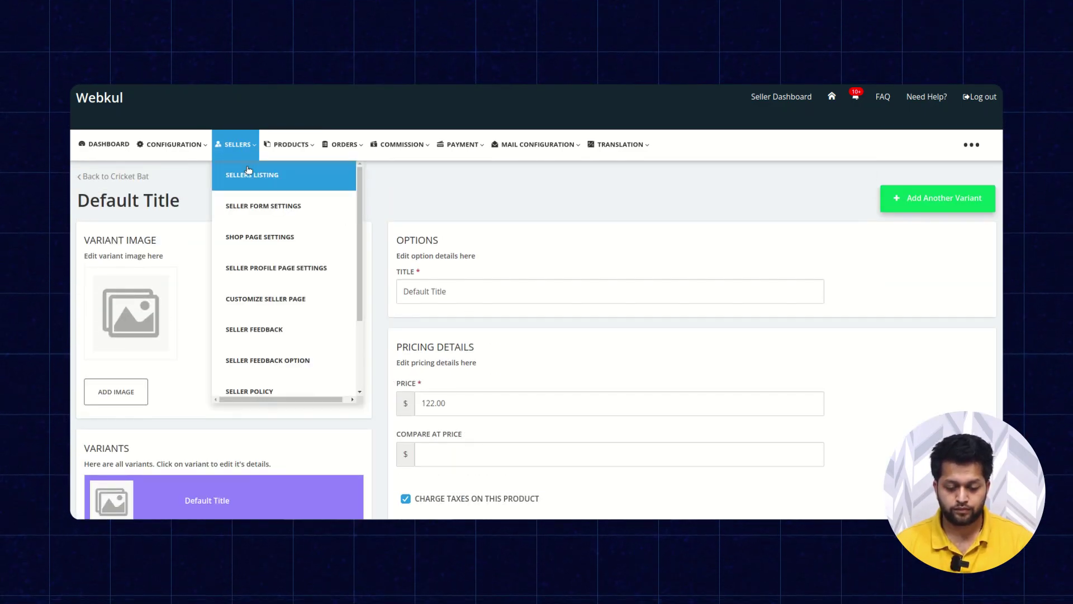
{"action": "left_click", "coordinate": [247, 170]}
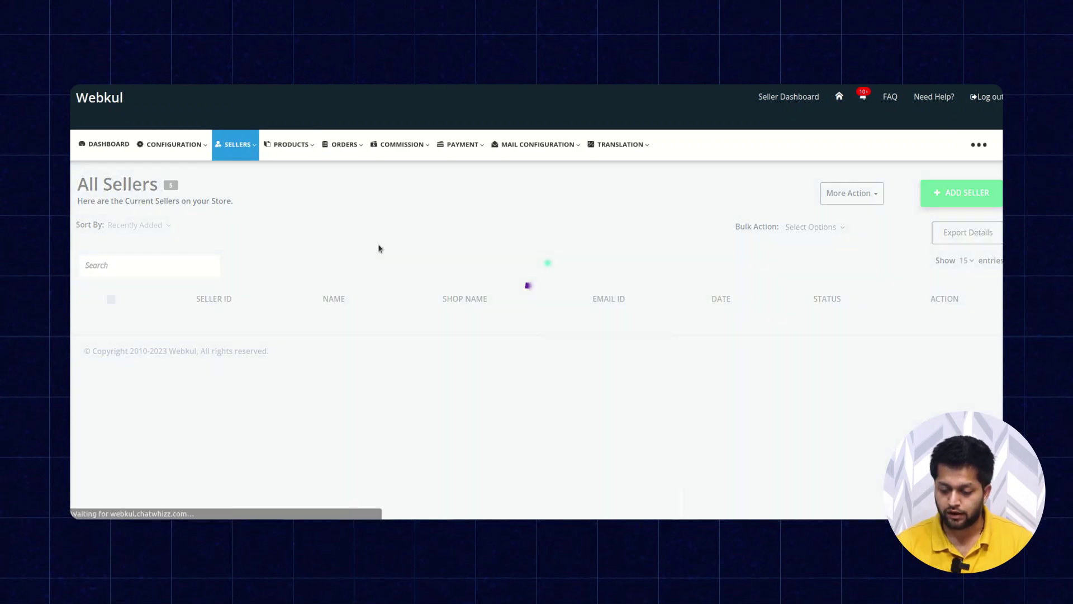
{"action": "left_click", "coordinate": [942, 335]}
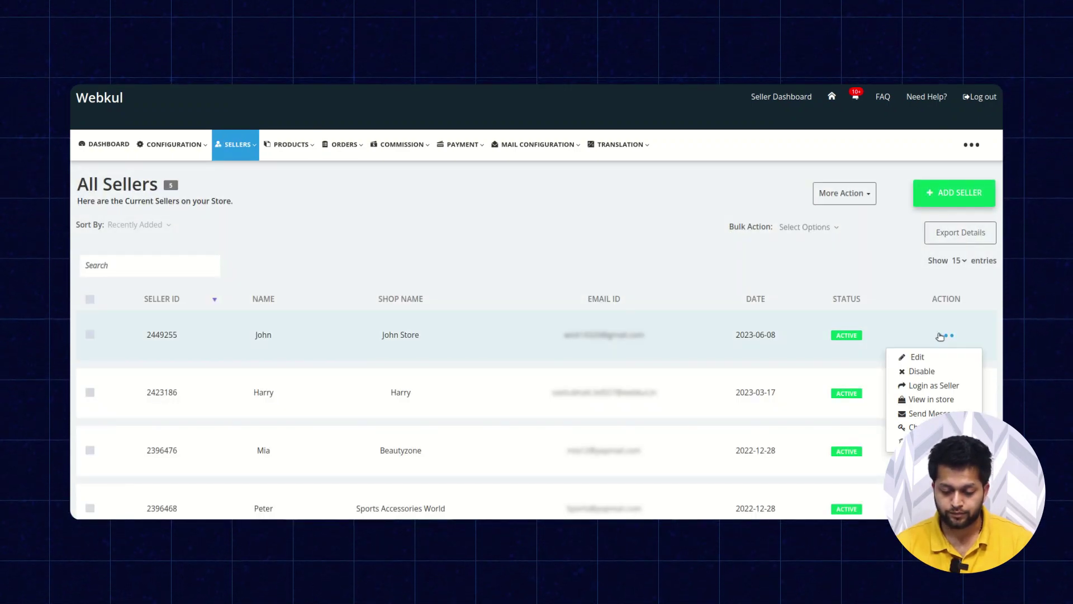
{"action": "left_click", "coordinate": [919, 357]}
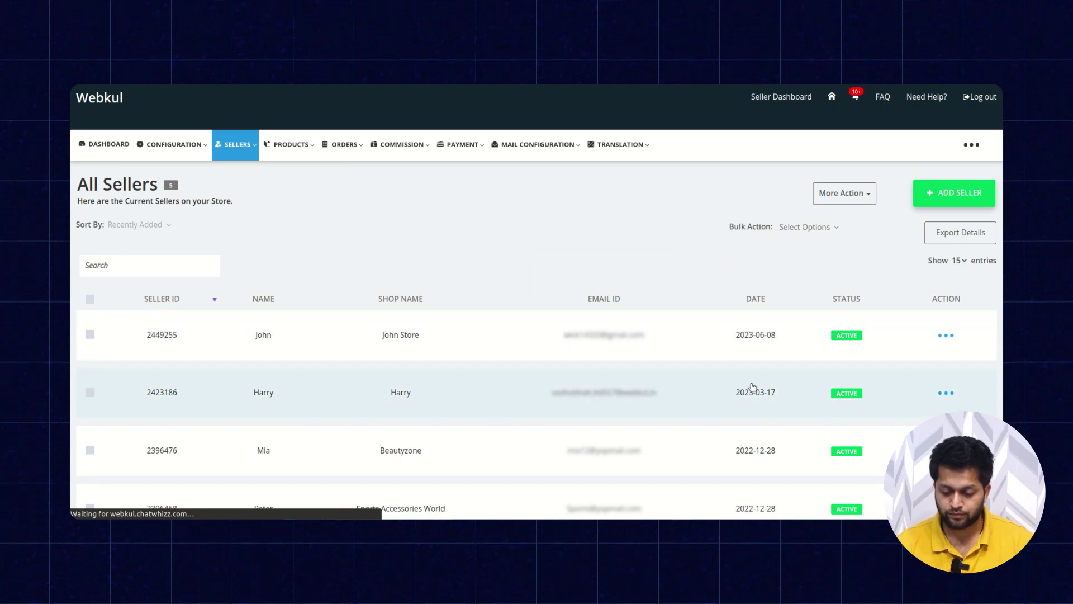
- Disable the seller's default location in the Seller Default Location settings and save it
{"action": "scroll", "coordinate": [749, 390], "scroll_direction": "down", "scroll_amount": 20}
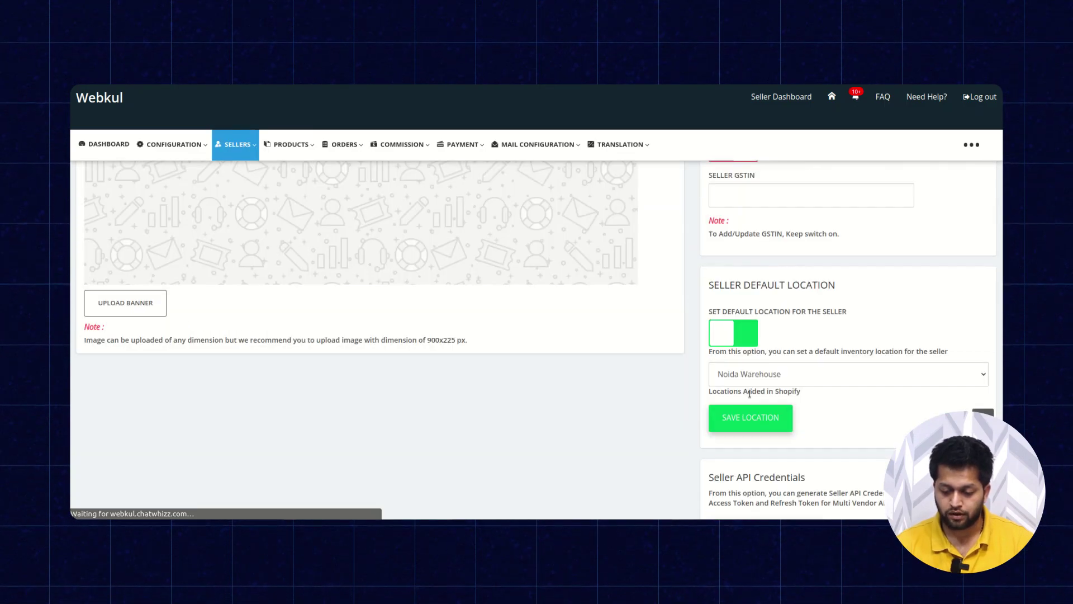
{"action": "scroll", "coordinate": [750, 393], "scroll_direction": "down", "scroll_amount": 2}
{"action": "scroll", "coordinate": [744, 364], "scroll_direction": "up", "scroll_amount": 1}
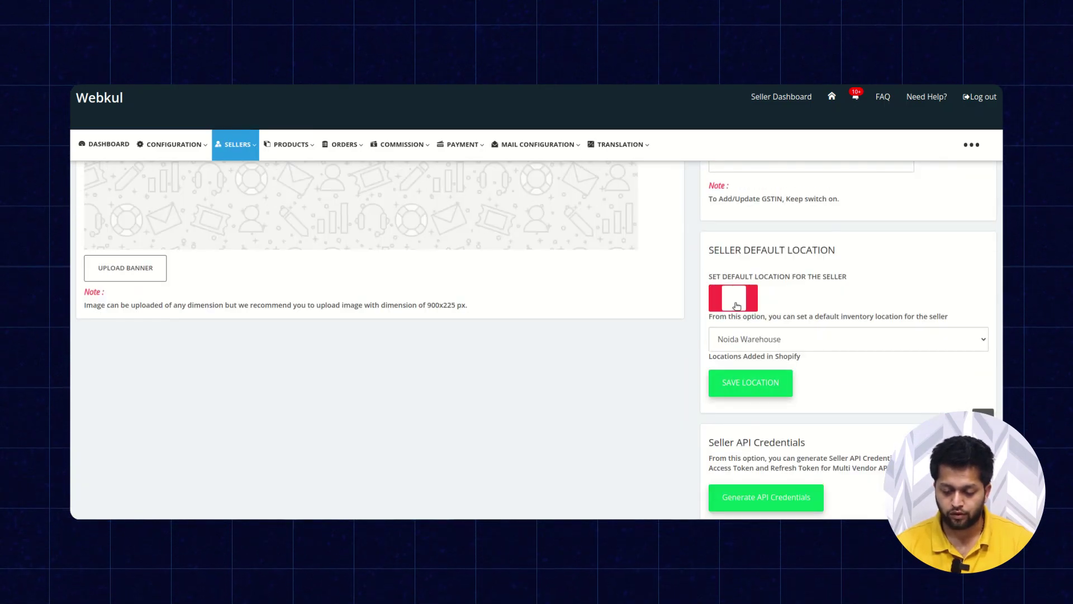
{"action": "left_click", "coordinate": [752, 386]}
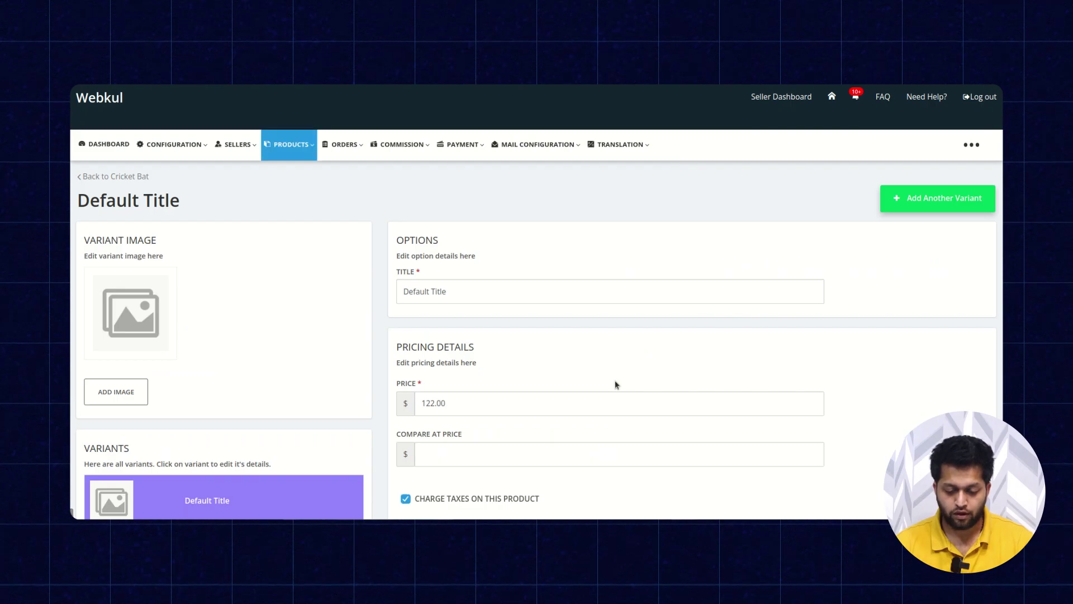
- Set the Default Title variant to Track This Product's Inventory and go to the available quantities for Shop location and Noida Warehouse
{"action": "scroll", "coordinate": [615, 385], "scroll_direction": "down", "scroll_amount": 7}
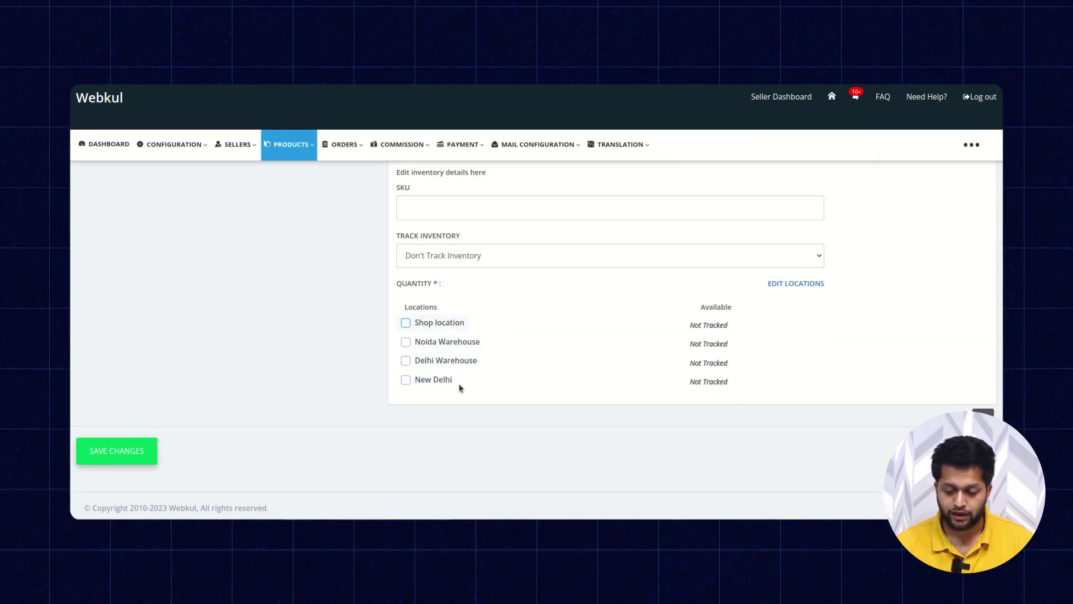
{"action": "left_click", "coordinate": [658, 267]}
{"action": "left_click", "coordinate": [646, 274]}
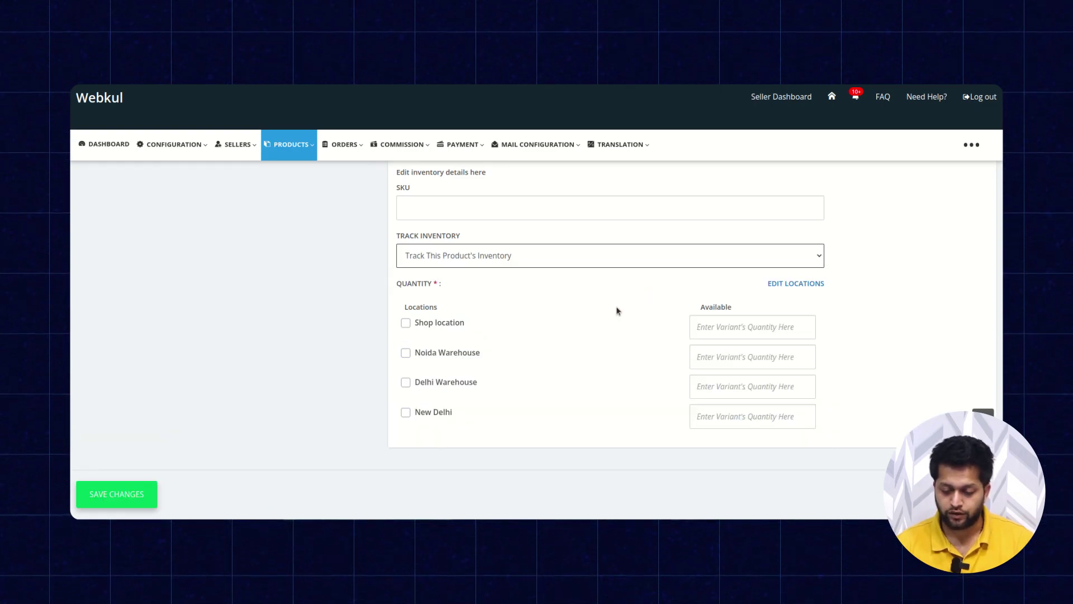
{"action": "left_click", "coordinate": [716, 326]}
{"action": "left_click", "coordinate": [696, 356]}
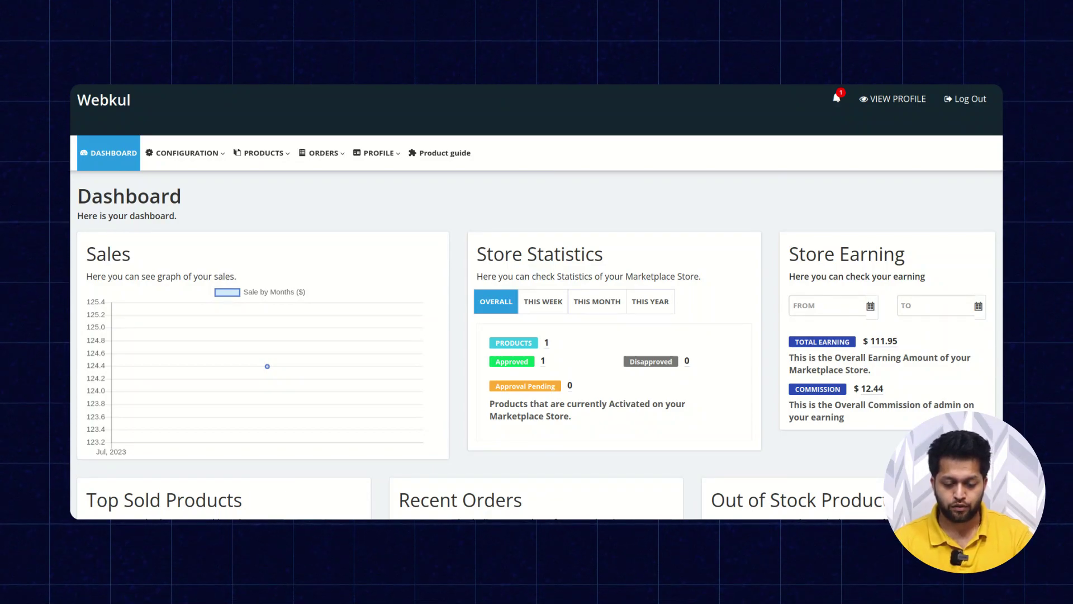
- In the seller panel, open the unfulfilled Cricket Bat order from the orders listing and proceed to its fulfillment
{"action": "left_click", "coordinate": [322, 152]}
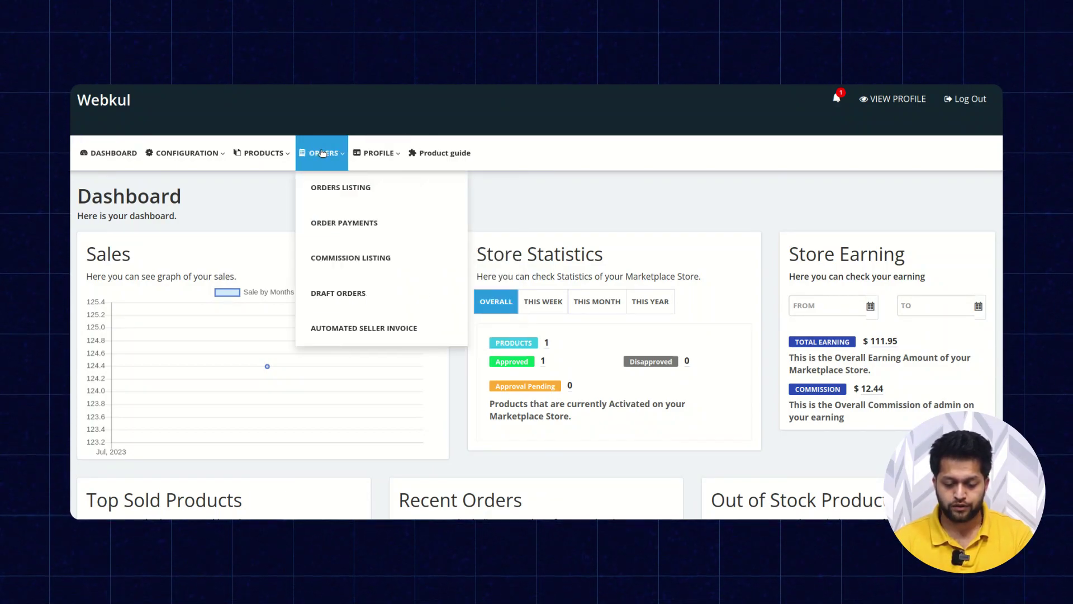
{"action": "left_click", "coordinate": [329, 187]}
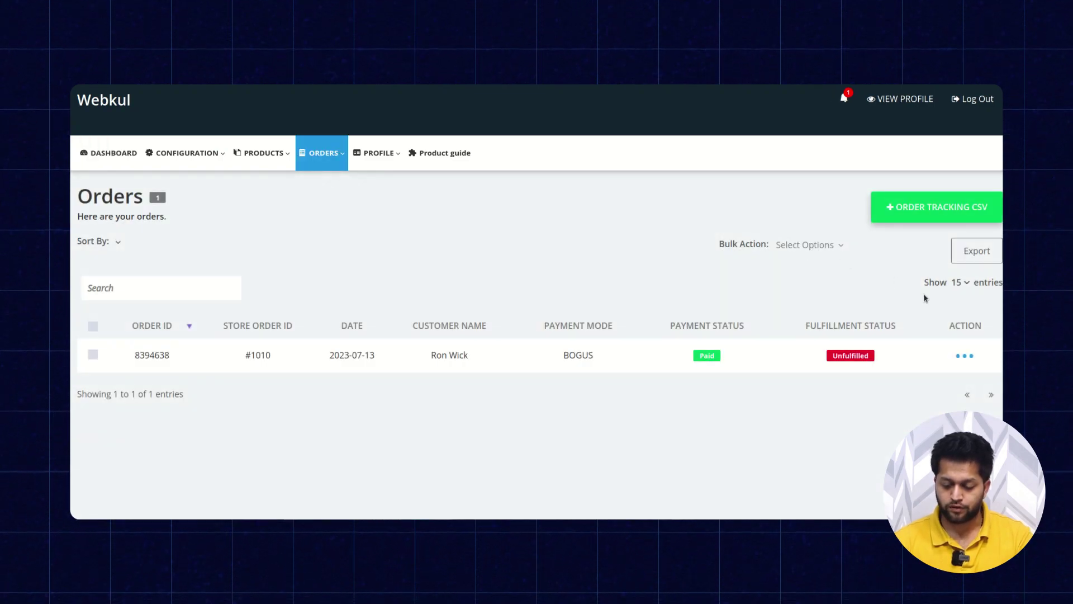
{"action": "left_click", "coordinate": [962, 353]}
{"action": "left_click", "coordinate": [944, 378]}
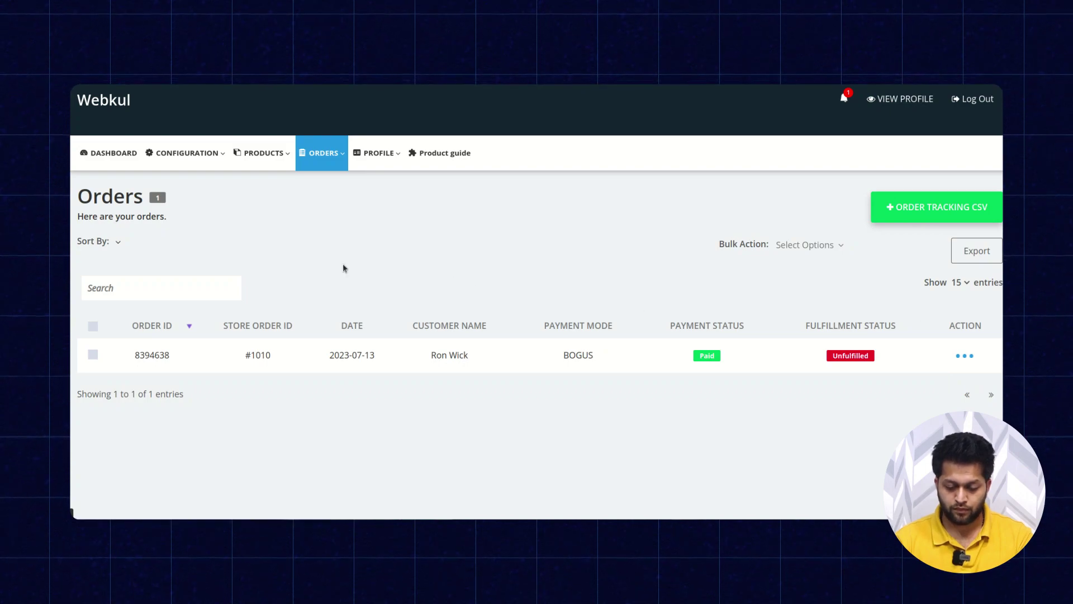
{"action": "scroll", "coordinate": [343, 267], "scroll_direction": "down", "scroll_amount": 1}
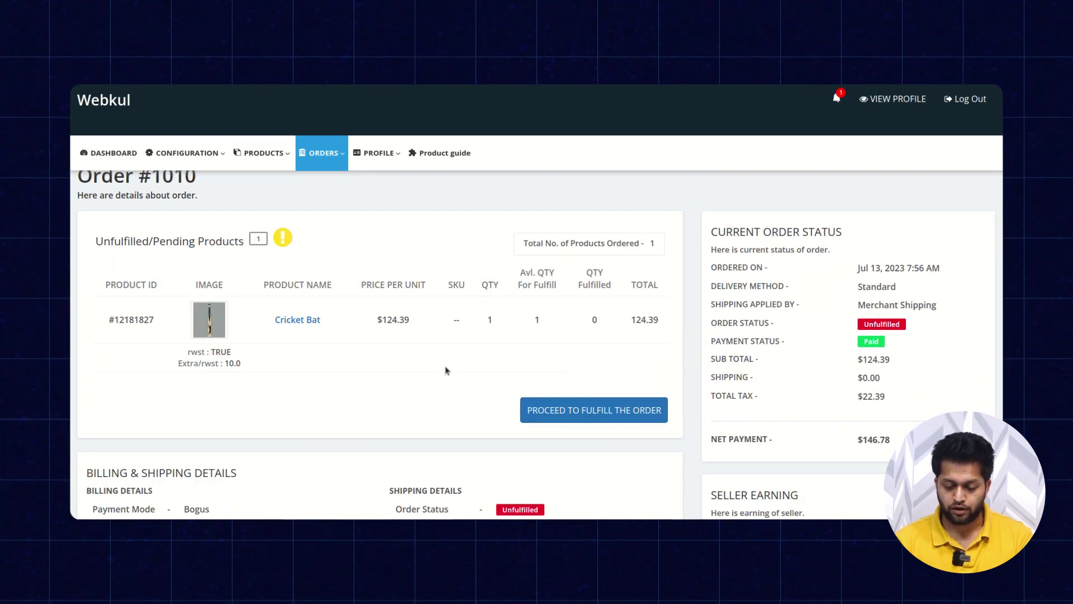
{"action": "left_click", "coordinate": [632, 416]}
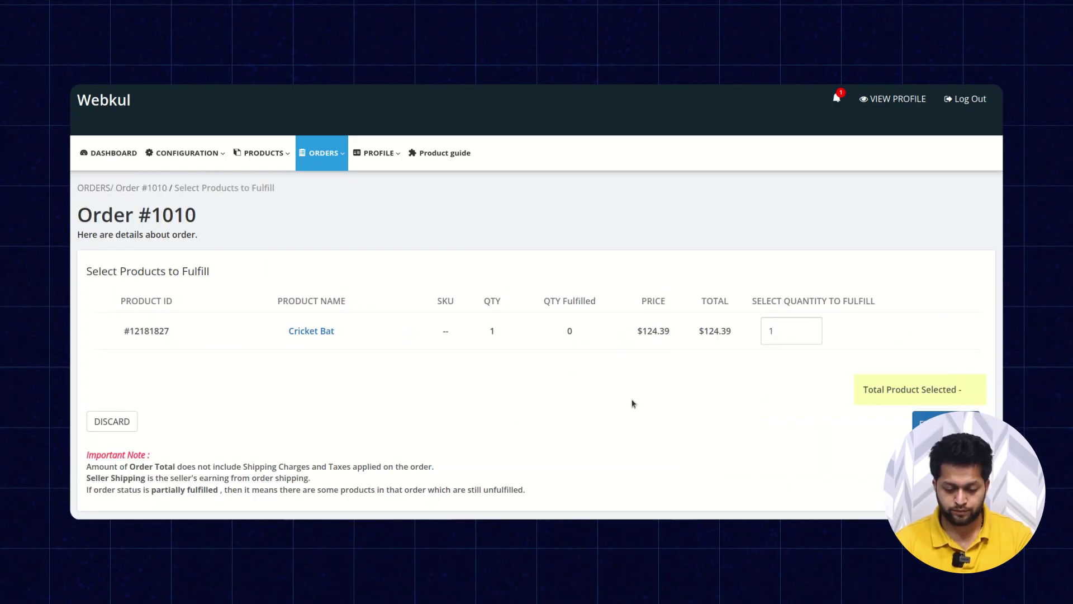
- Fulfill 1 Cricket Bat from Delhi Warehouse with fulfillment method Other and check the order details
{"action": "left_click", "coordinate": [945, 420]}
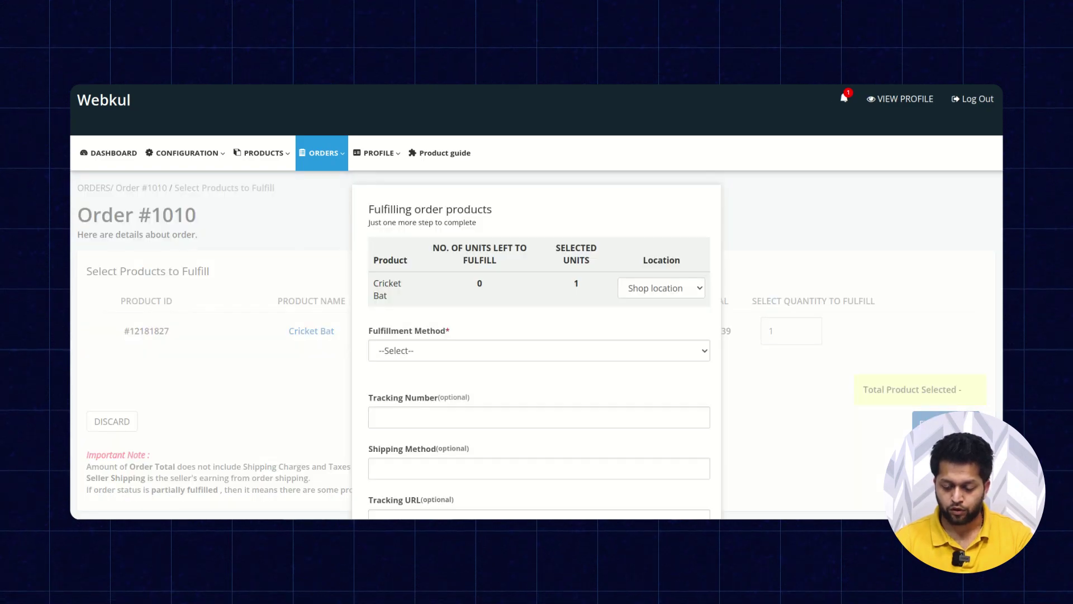
{"action": "left_click", "coordinate": [699, 292]}
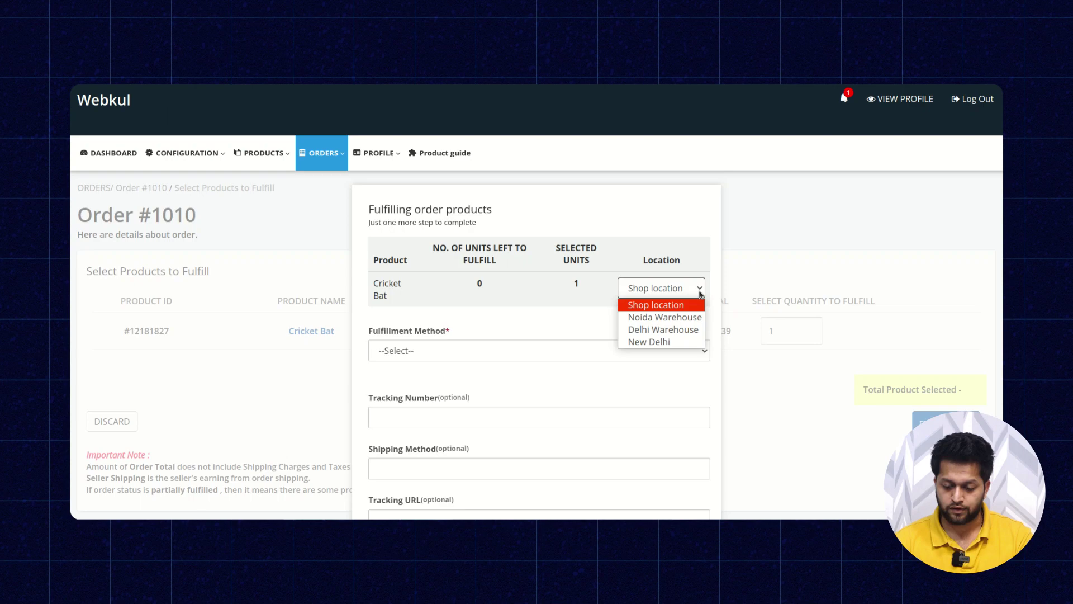
{"action": "left_click", "coordinate": [669, 330]}
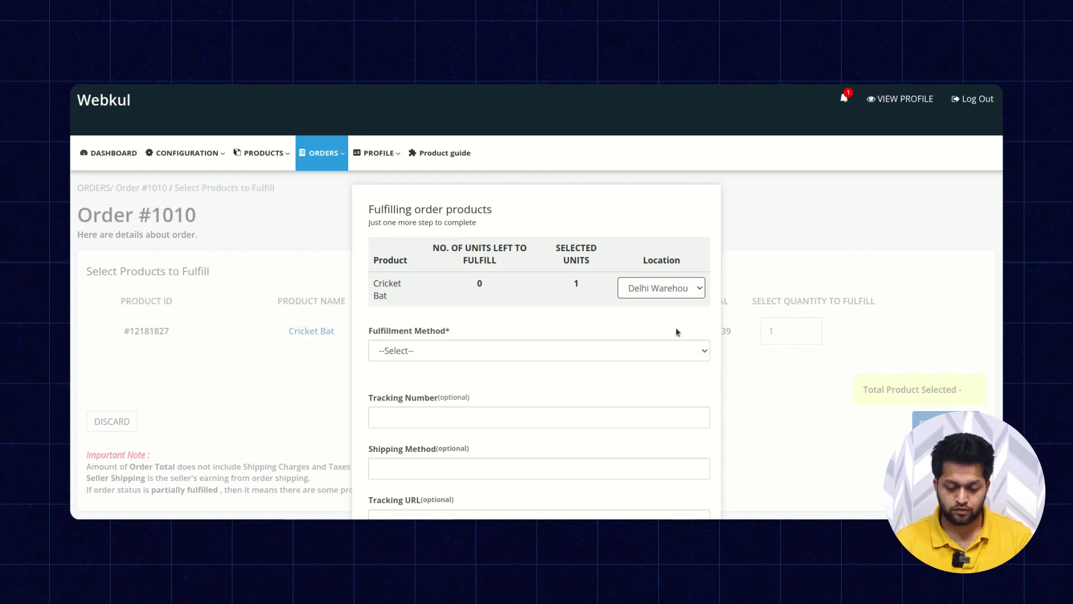
{"action": "scroll", "coordinate": [678, 307], "scroll_direction": "down", "scroll_amount": 1}
{"action": "left_click", "coordinate": [654, 326]}
{"action": "scroll", "coordinate": [596, 372], "scroll_direction": "down", "scroll_amount": 1}
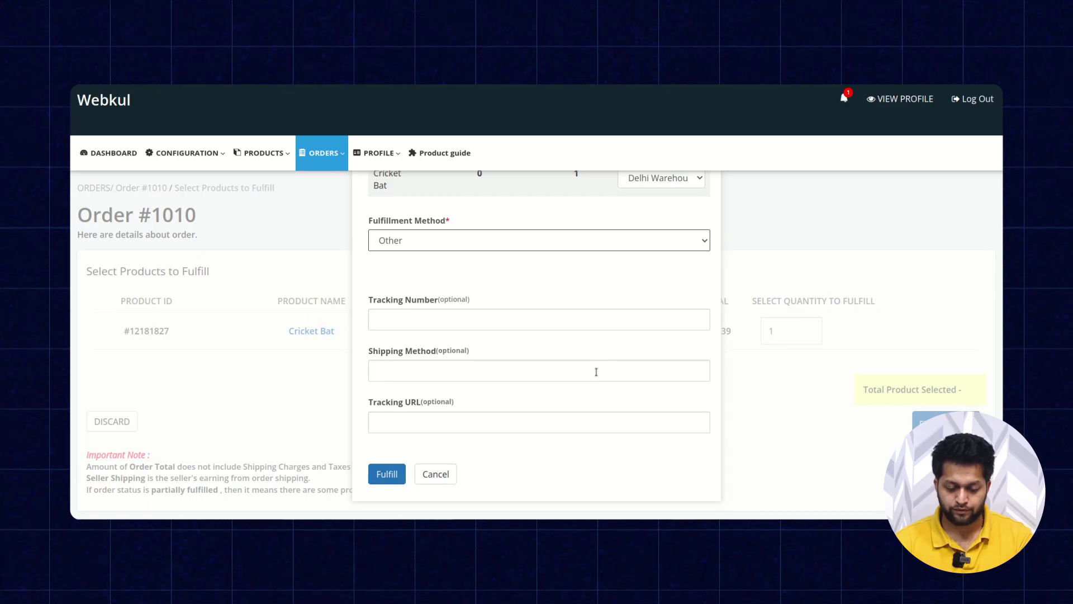
{"action": "left_click", "coordinate": [387, 474]}
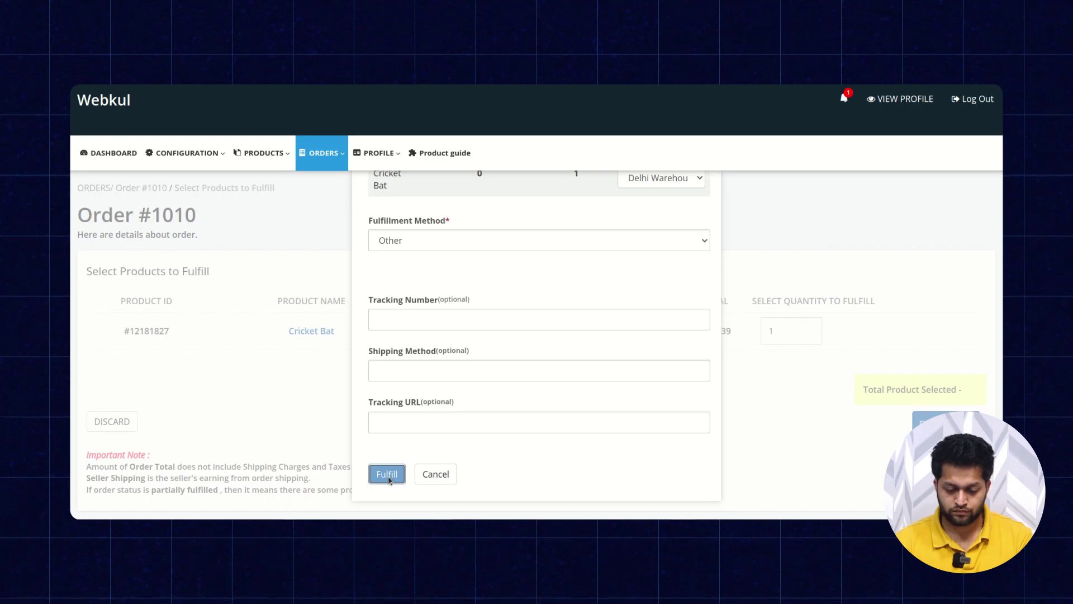
{"action": "scroll", "coordinate": [493, 429], "scroll_direction": "down", "scroll_amount": 3}
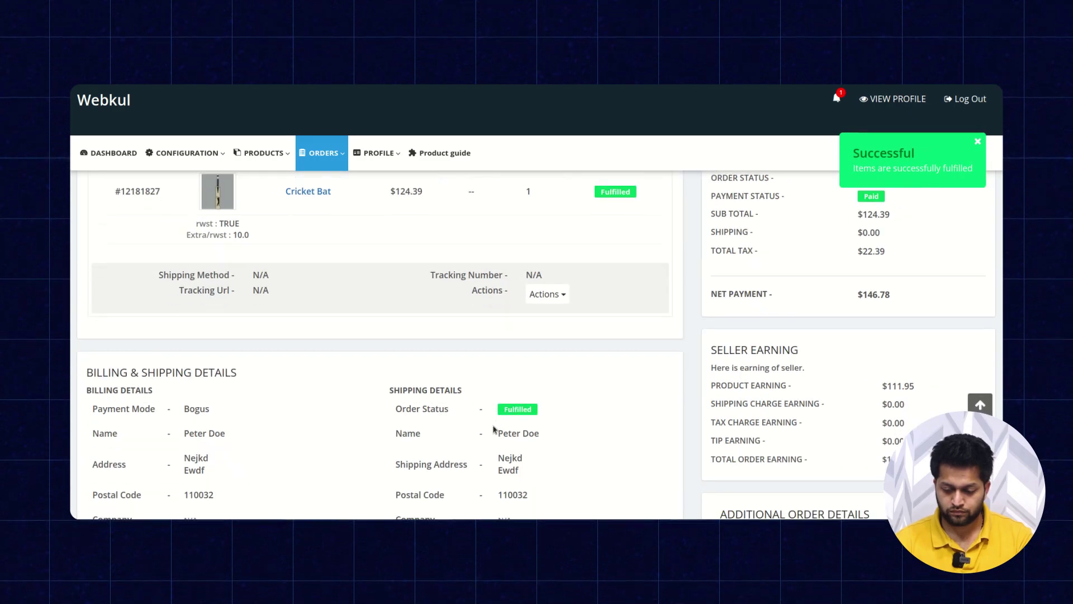